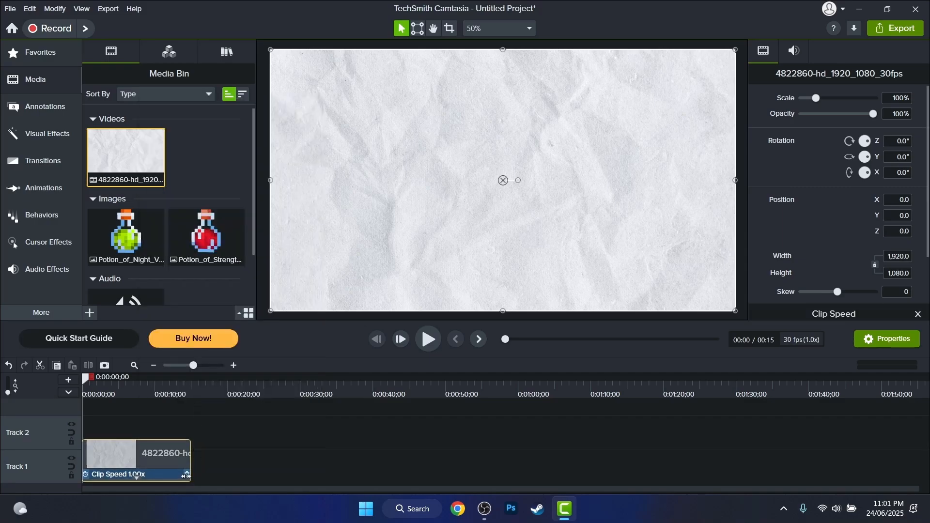
- Add the Potion_of_Night_Vision image at the start of the timeline and enlarge it to about 146.5% at the canvas centre
{"action": "left_click_drag", "start_coordinate": [118, 387], "coordinate": [51, 396]}
{"action": "scroll", "coordinate": [52, 396], "scroll_direction": "up", "scroll_amount": 3}
{"action": "right_click", "coordinate": [152, 245]}
{"action": "left_click", "coordinate": [168, 255]}
{"action": "left_click_drag", "start_coordinate": [504, 184], "coordinate": [567, 295]}
{"action": "left_click_drag", "start_coordinate": [527, 272], "coordinate": [243, 251]}
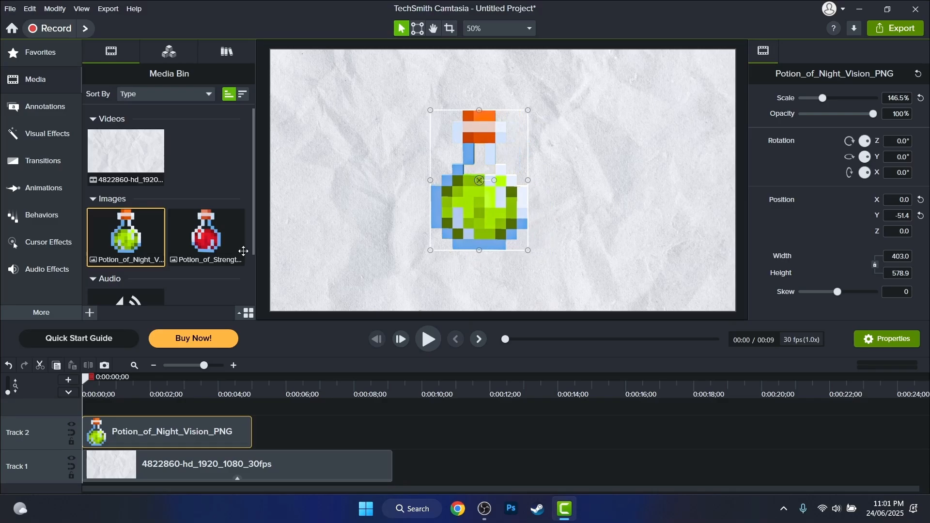
- Add the Potion_of_Strength image at the start of the timeline, then shift it off centre and shrink it
{"action": "right_click", "coordinate": [243, 250]}
{"action": "left_click", "coordinate": [271, 256]}
{"action": "left_click_drag", "start_coordinate": [514, 209], "coordinate": [539, 208]}
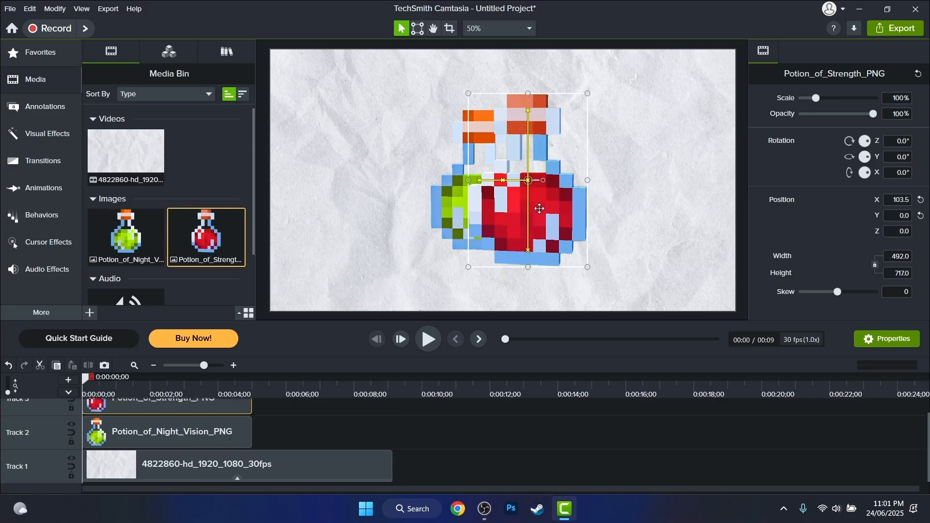
{"action": "left_click_drag", "start_coordinate": [589, 95], "coordinate": [558, 138]}
- Arrange the potions side by side, Night Vision on the left and Strength on the right, at a matching height of about 533
{"action": "left_click_drag", "start_coordinate": [504, 243], "coordinate": [540, 220]}
{"action": "left_click_drag", "start_coordinate": [468, 214], "coordinate": [452, 214]}
{"action": "left_click_drag", "start_coordinate": [458, 131], "coordinate": [481, 137]}
{"action": "left_click_drag", "start_coordinate": [477, 256], "coordinate": [433, 214]}
{"action": "left_click_drag", "start_coordinate": [559, 218], "coordinate": [598, 219]}
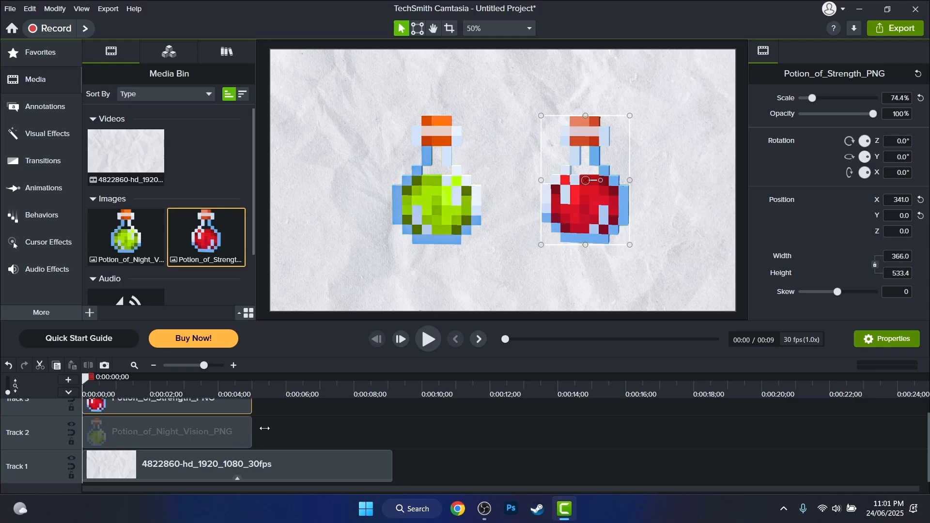
- Apply the Drop Shadow effect to both potion clips together
{"action": "left_click_drag", "start_coordinate": [266, 437], "coordinate": [237, 411]}
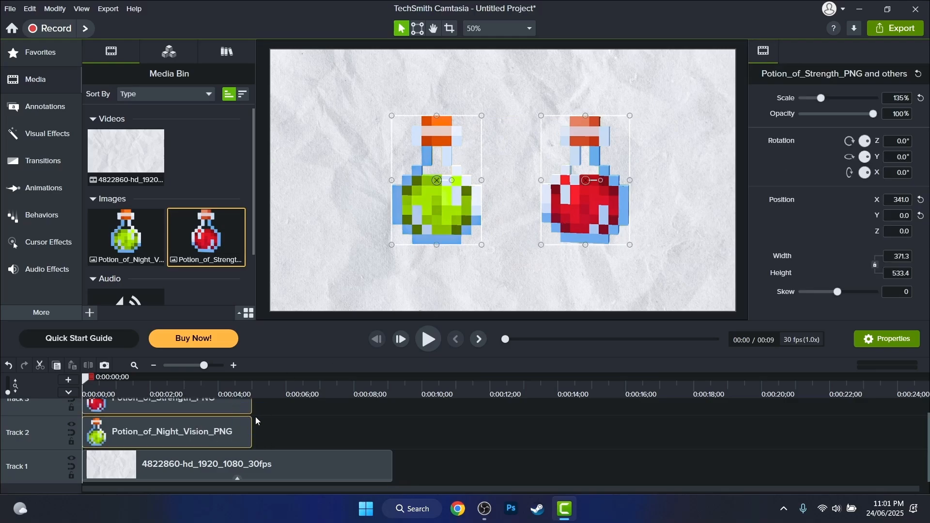
{"action": "right_click", "coordinate": [446, 208]}
{"action": "mouse_move", "coordinate": [493, 391]}
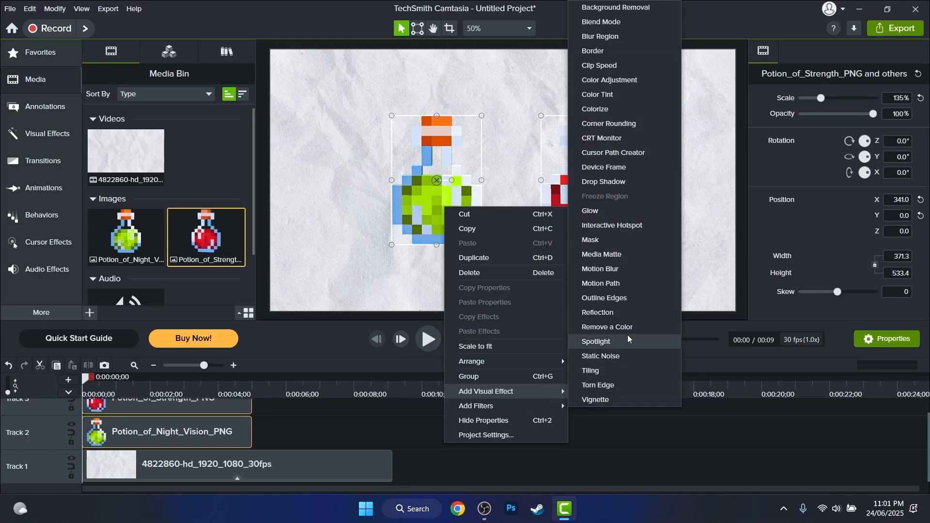
{"action": "left_click", "coordinate": [604, 182]}
- Centre the drop shadow behind both potions with offset 0, and set its opacity to 100% and blur to 1
{"action": "scroll", "coordinate": [841, 248], "scroll_direction": "down", "scroll_amount": 3}
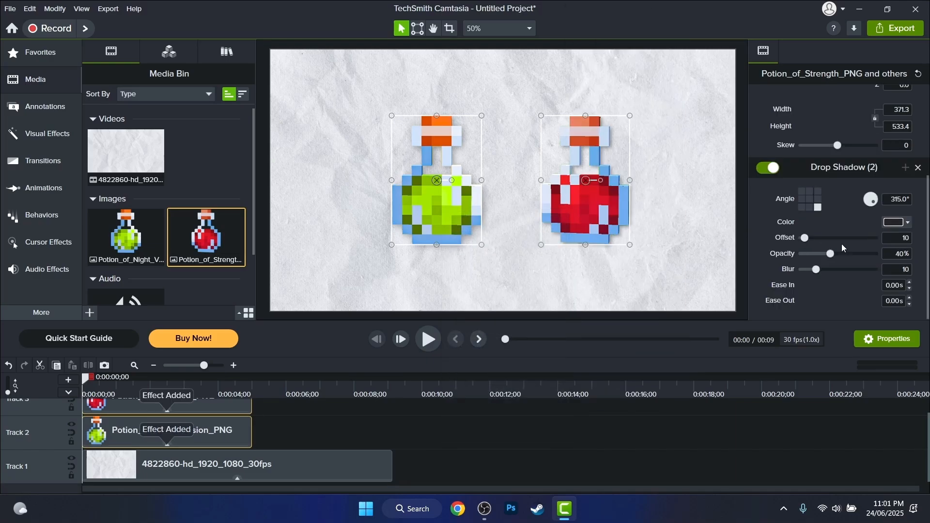
{"action": "left_click", "coordinate": [810, 198]}
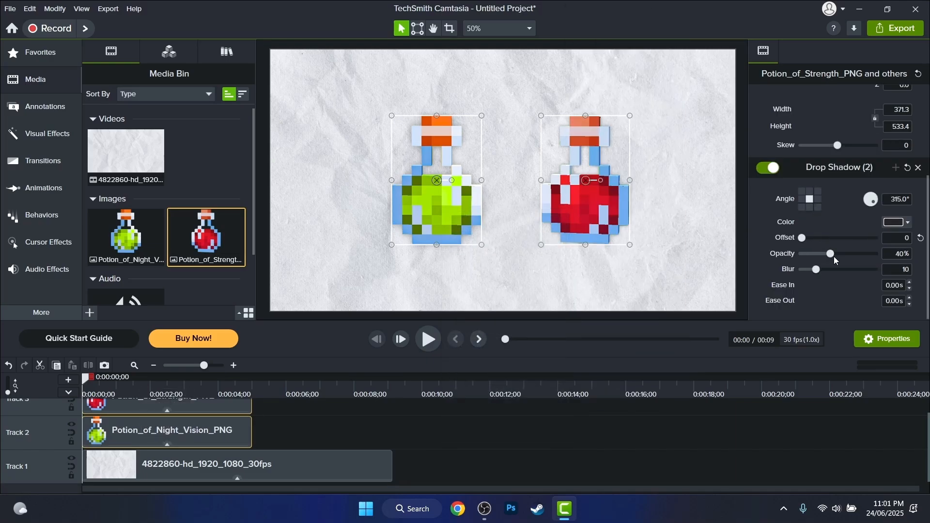
{"action": "left_click_drag", "start_coordinate": [834, 260], "coordinate": [891, 266]}
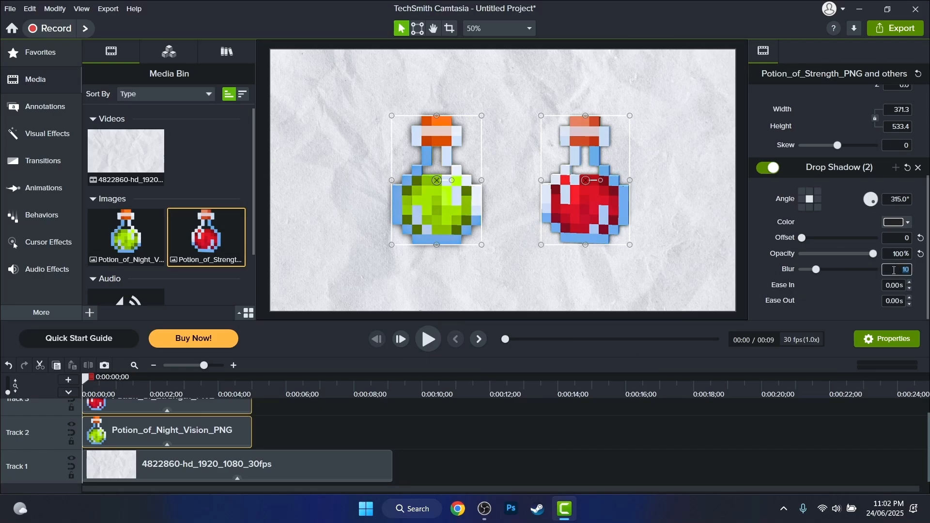
{"action": "key", "text": "Return"}
{"action": "left_click", "coordinate": [566, 271]}
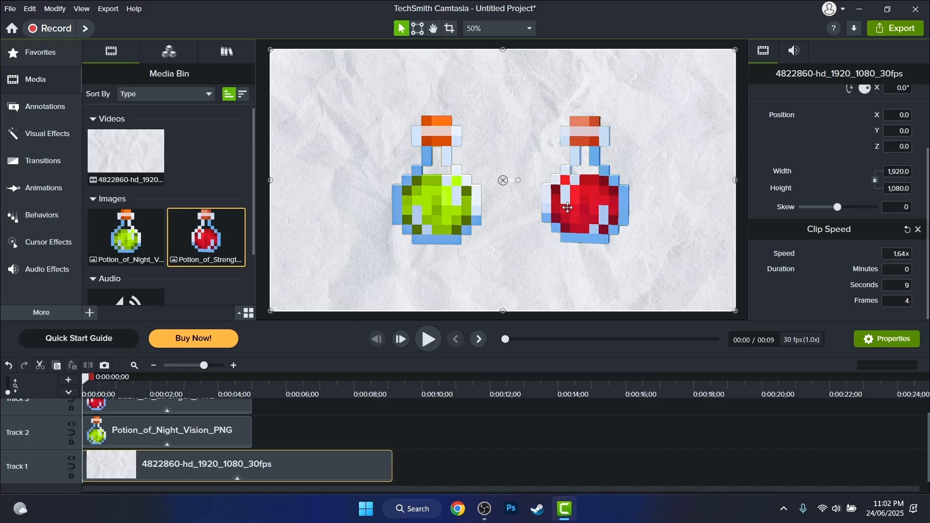
- Move the Strength potion aside to the canvas's right edge and centre the Night Vision potion on the canvas
{"action": "left_click_drag", "start_coordinate": [585, 207], "coordinate": [688, 192]}
{"action": "left_click_drag", "start_coordinate": [430, 213], "coordinate": [497, 212]}
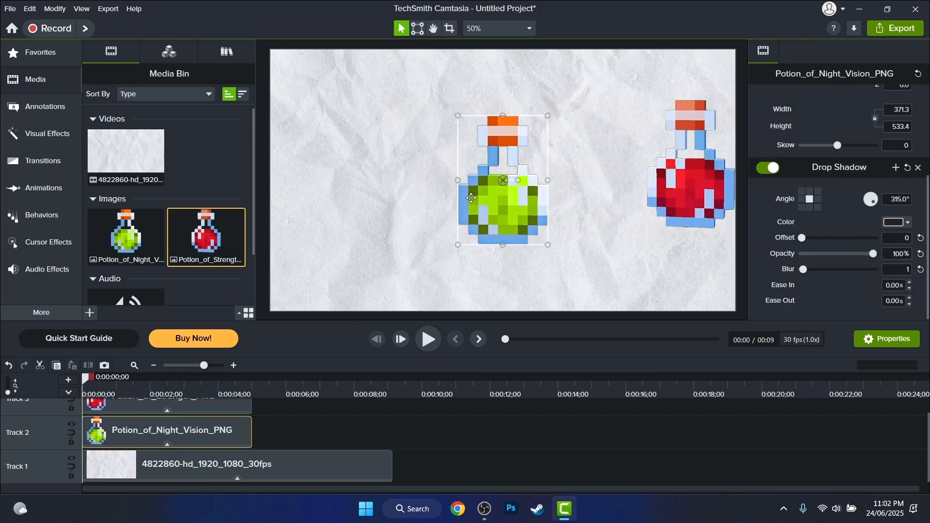
- Add a Custom animation to the Potion_of_Night_Vision clip, ending at about two seconds
{"action": "left_click", "coordinate": [46, 188]}
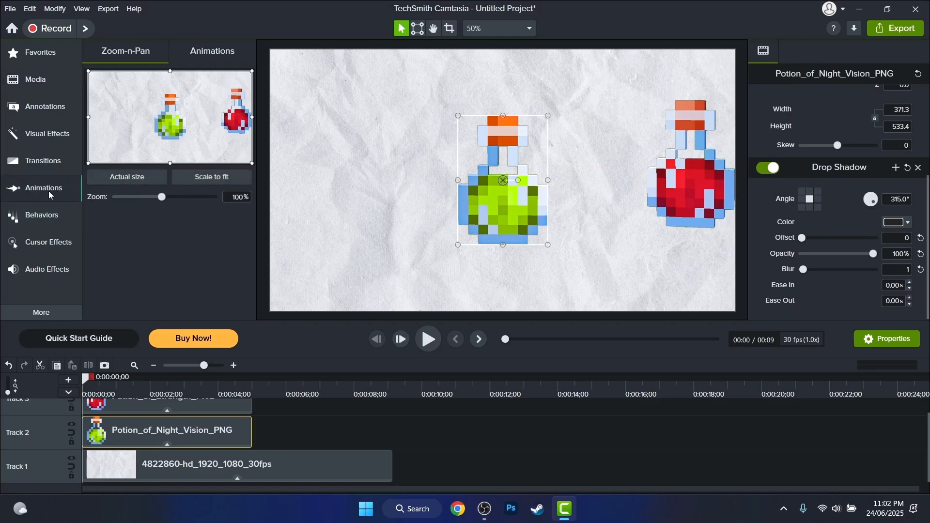
{"action": "left_click", "coordinate": [202, 56]}
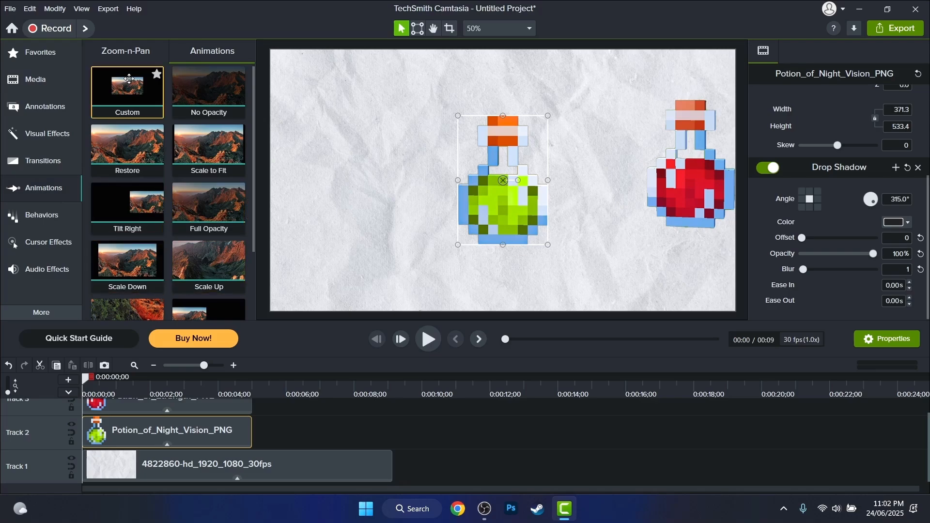
{"action": "left_click_drag", "start_coordinate": [127, 85], "coordinate": [141, 422]}
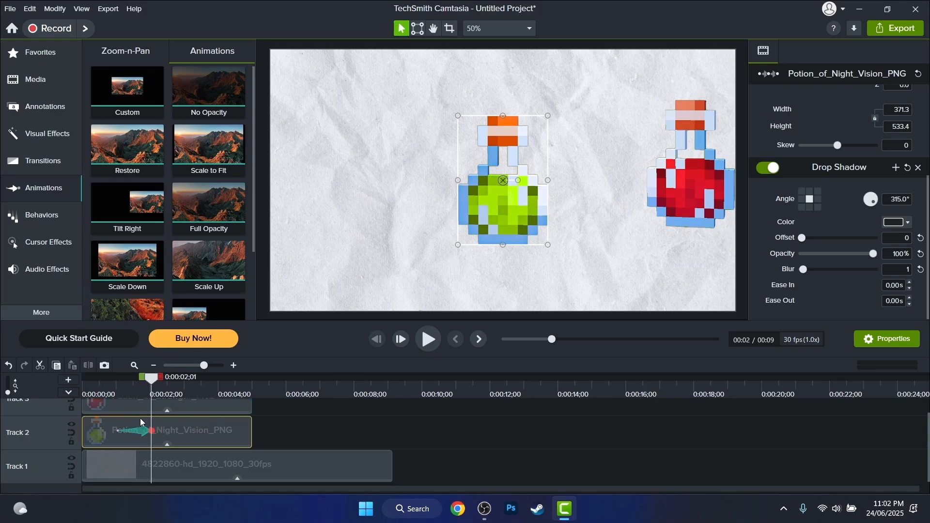
- Place the Night Vision potion at the canvas's left after the animation and at its lower right before the animation
{"action": "left_click_drag", "start_coordinate": [120, 391], "coordinate": [172, 406]}
{"action": "left_click_drag", "start_coordinate": [521, 212], "coordinate": [431, 196]}
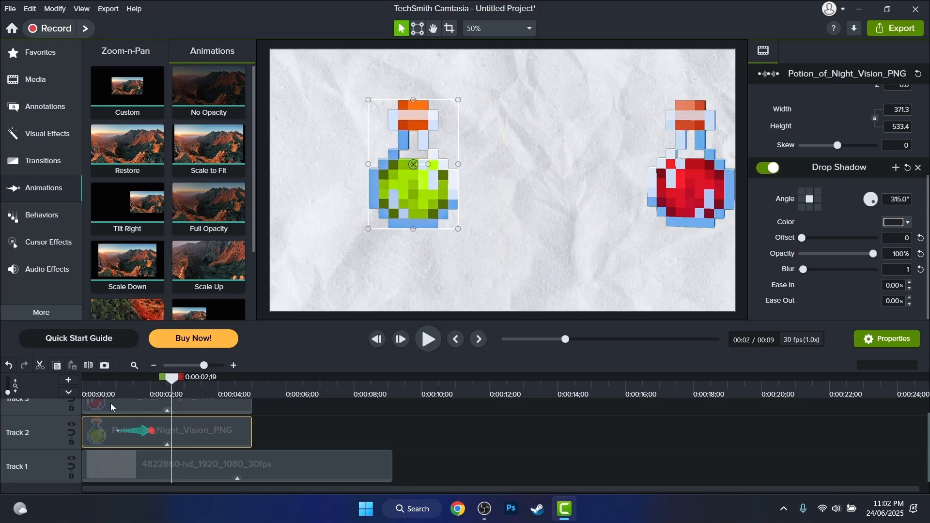
{"action": "left_click_drag", "start_coordinate": [111, 382], "coordinate": [103, 384]}
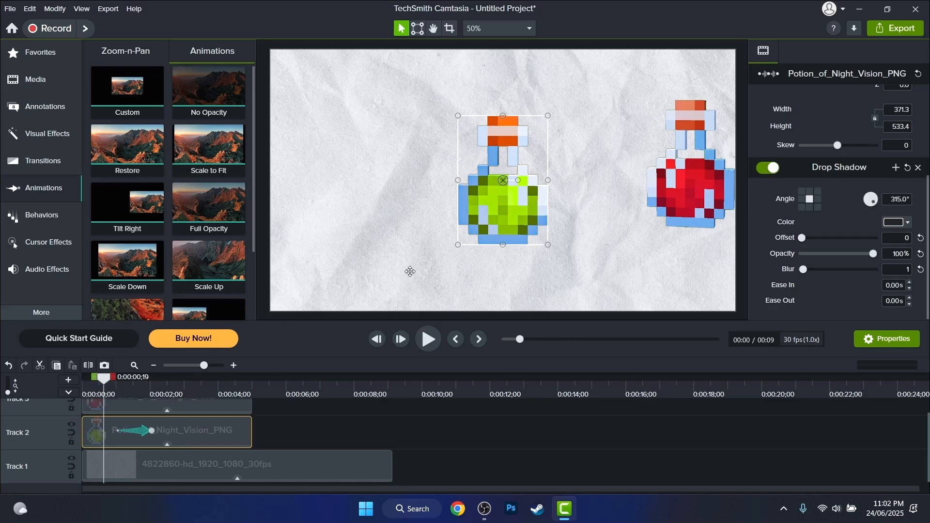
{"action": "left_click_drag", "start_coordinate": [502, 205], "coordinate": [606, 251]}
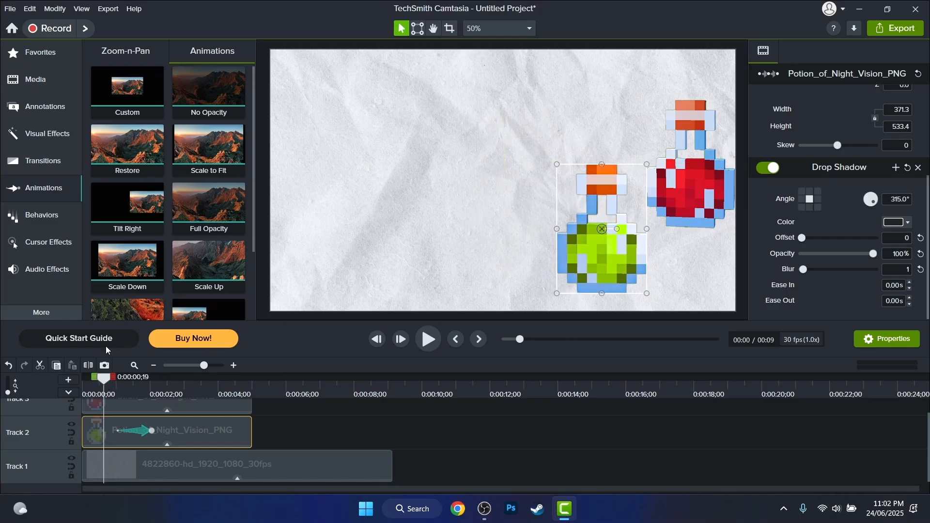
- Lengthen the Night Vision potion's animation so it ends at about 2.6 seconds, and play back the movement
{"action": "left_click", "coordinate": [135, 433]}
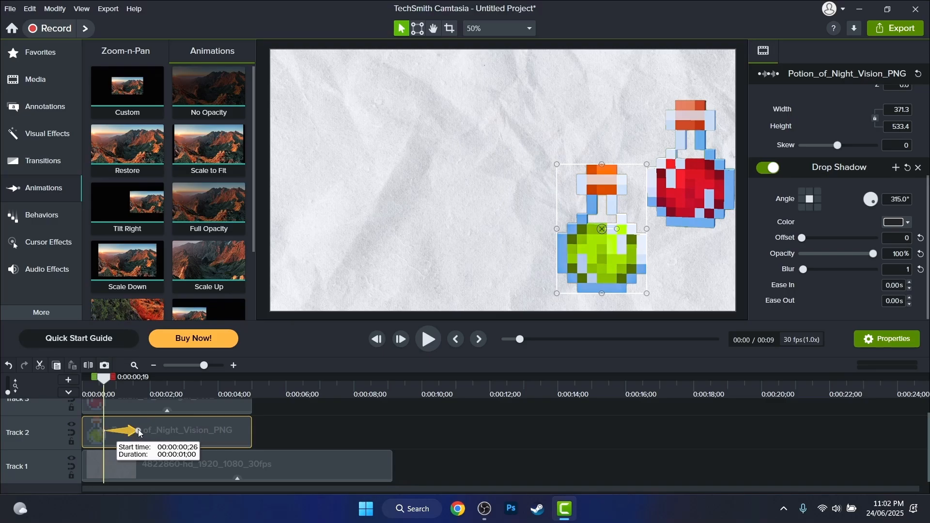
{"action": "left_click_drag", "start_coordinate": [151, 430], "coordinate": [172, 431]}
{"action": "left_click", "coordinate": [112, 389]}
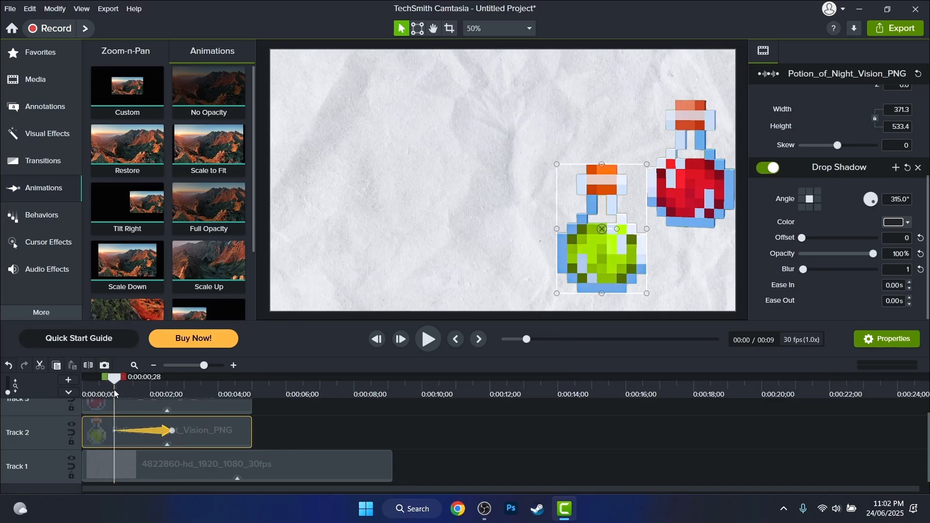
{"action": "left_click", "coordinate": [426, 341]}
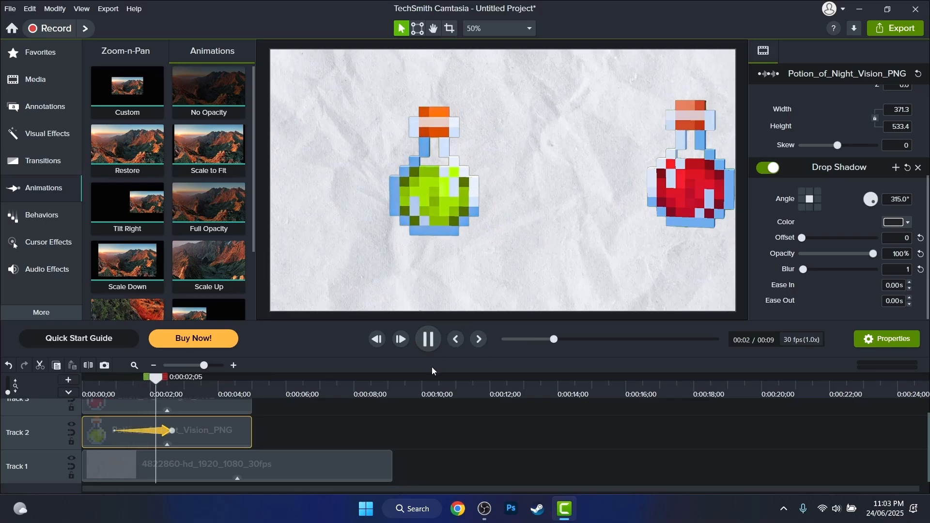
- Animate the Night Vision potion from half size just below the canvas's bottom edge to full size at the canvas centre
{"action": "left_click", "coordinate": [429, 187]}
{"action": "left_click_drag", "start_coordinate": [429, 187], "coordinate": [488, 218]}
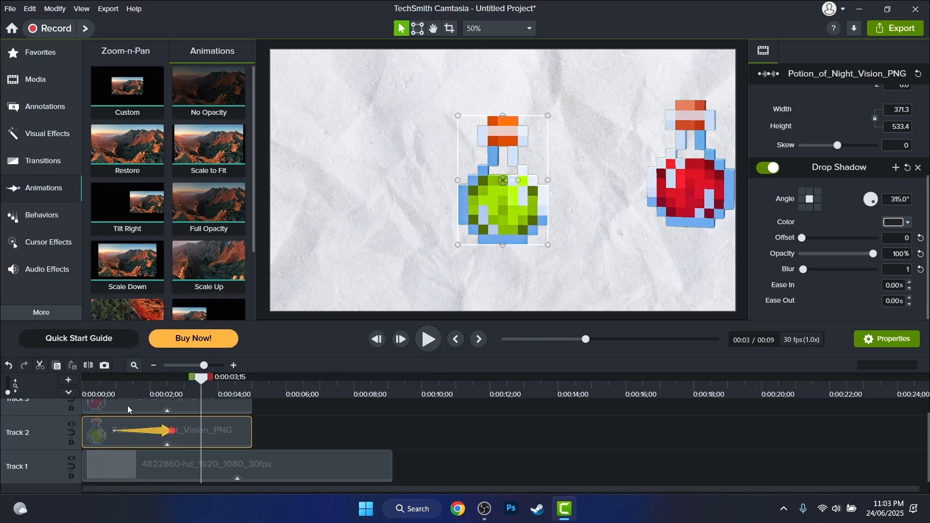
{"action": "left_click", "coordinate": [107, 387]}
{"action": "left_click_drag", "start_coordinate": [620, 258], "coordinate": [521, 245]}
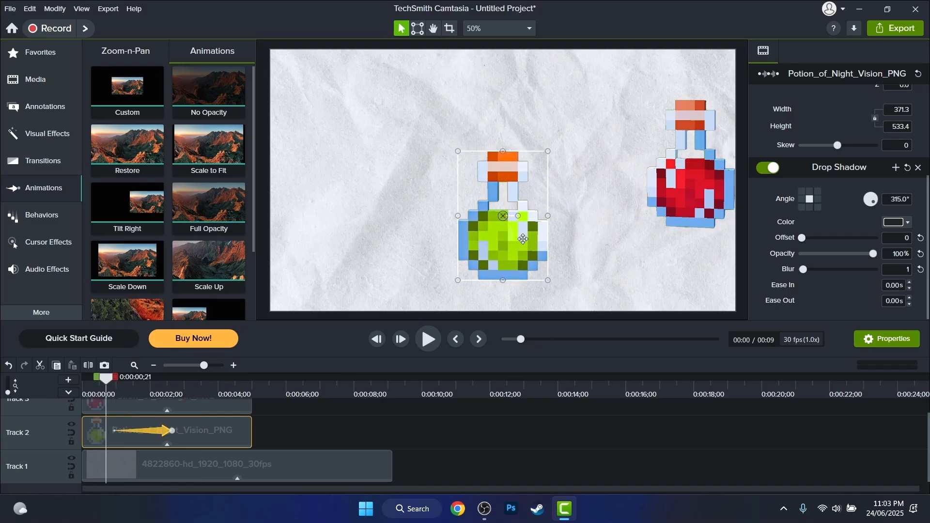
{"action": "left_click_drag", "start_coordinate": [551, 151], "coordinate": [507, 320]}
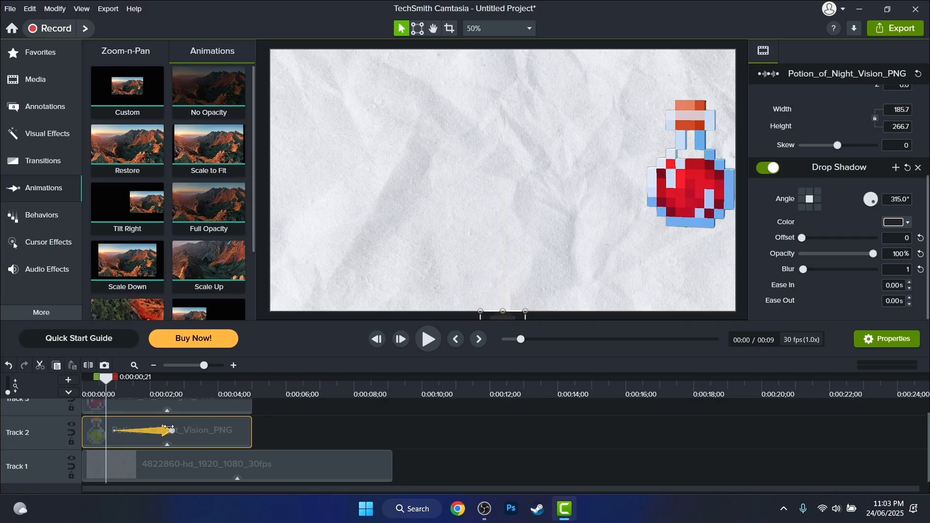
- Move the Night Vision animation to the clip's start, shorten it to end at 0:00:00;15, and preview it
{"action": "left_click_drag", "start_coordinate": [169, 427], "coordinate": [118, 429]}
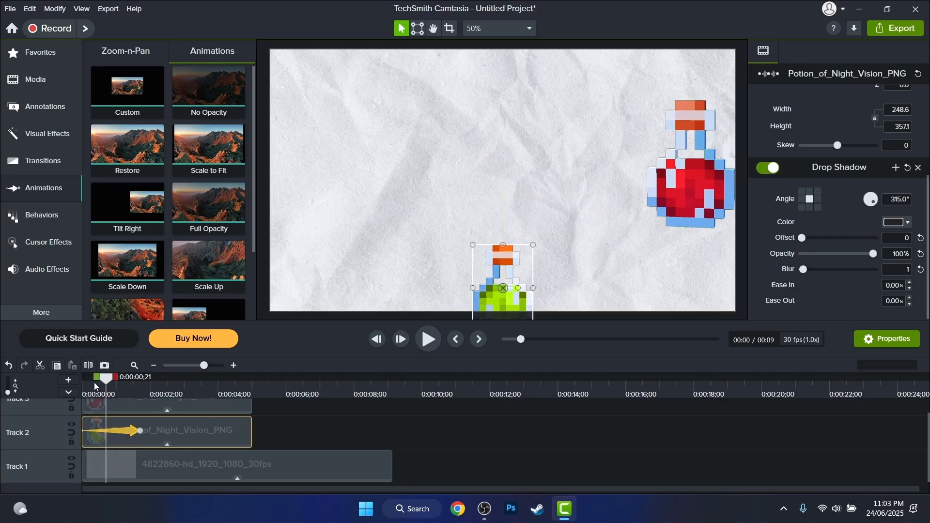
{"action": "left_click_drag", "start_coordinate": [94, 382], "coordinate": [82, 382]}
{"action": "left_click_drag", "start_coordinate": [136, 432], "coordinate": [93, 433]}
{"action": "left_click_drag", "start_coordinate": [101, 383], "coordinate": [68, 395]}
{"action": "key", "text": "space"}
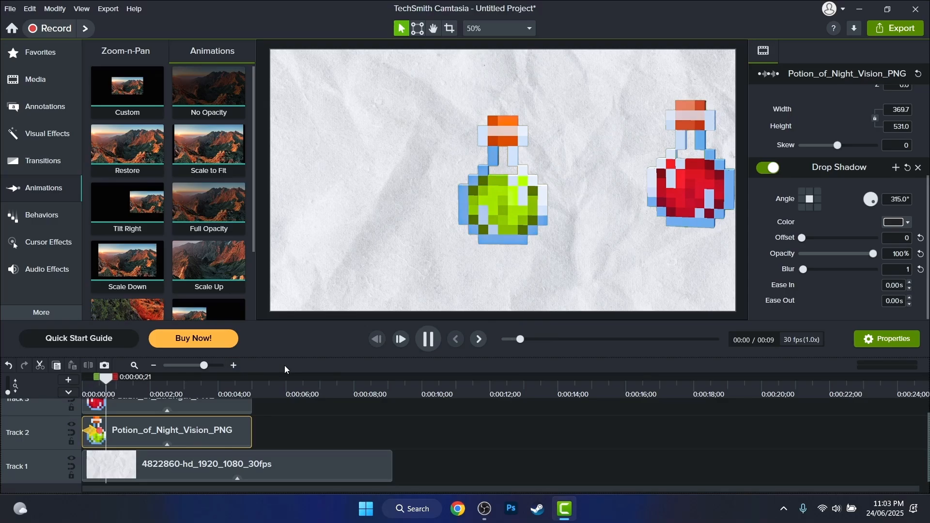
{"action": "key", "text": "space"}
- Place the Strength potion directly right of the Night Vision potion and add a Custom animation to the Strength clip
{"action": "scroll", "coordinate": [115, 402], "scroll_direction": "up", "scroll_amount": 1}
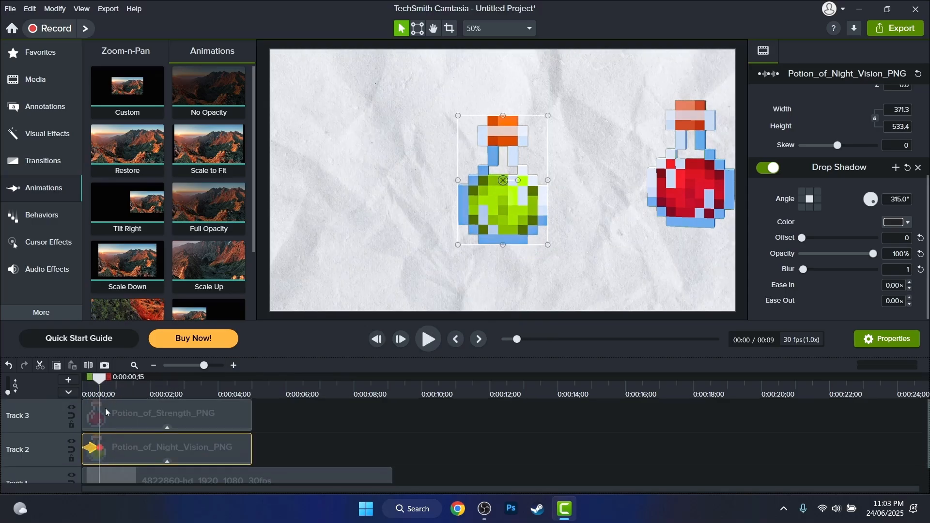
{"action": "left_click_drag", "start_coordinate": [689, 186], "coordinate": [600, 198]}
{"action": "left_click_drag", "start_coordinate": [132, 96], "coordinate": [17, 390]}
- Move the Potion_of_Night_Vision clip to Track 4, above the Potion_of_Strength clip
{"action": "scroll", "coordinate": [110, 387], "scroll_direction": "up", "scroll_amount": 6}
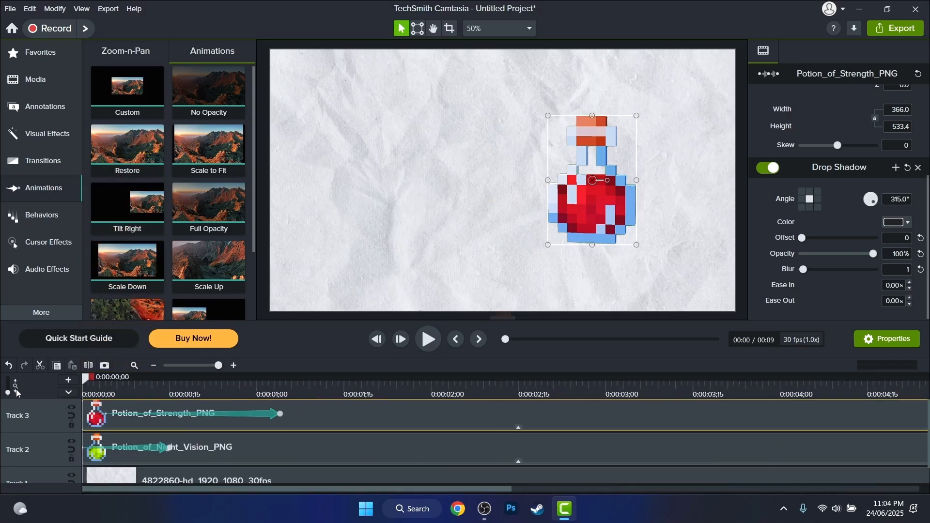
{"action": "left_click", "coordinate": [190, 449]}
{"action": "left_click_drag", "start_coordinate": [177, 400], "coordinate": [176, 380]}
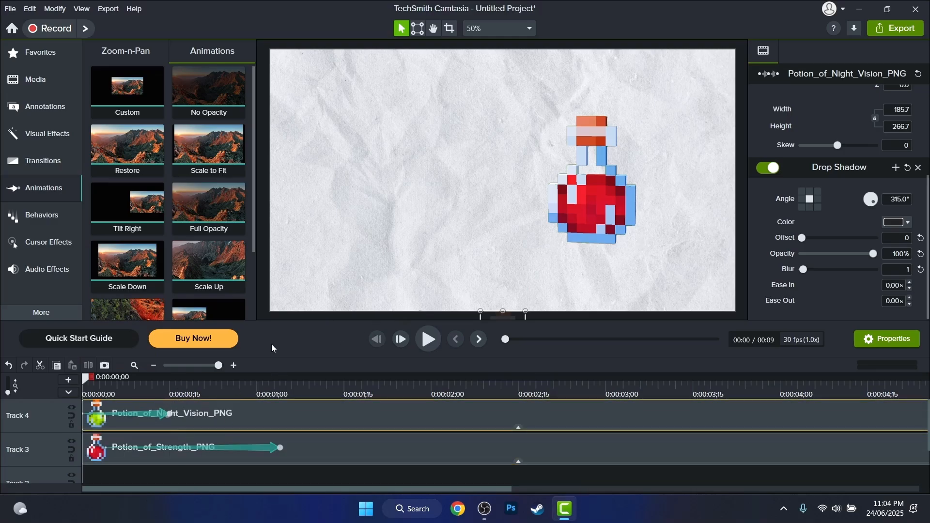
- Animate the Strength potion from 0:00:00;15 to 0:00:01;00, growing out from a small size behind the Night Vision potion, and preview it
{"action": "left_click", "coordinate": [175, 393]}
{"action": "left_click_drag", "start_coordinate": [197, 451], "coordinate": [269, 449]}
{"action": "left_click_drag", "start_coordinate": [636, 117], "coordinate": [581, 197]}
{"action": "left_click_drag", "start_coordinate": [568, 233], "coordinate": [509, 219]}
{"action": "left_click_drag", "start_coordinate": [347, 447], "coordinate": [258, 441]}
{"action": "left_click_drag", "start_coordinate": [199, 382], "coordinate": [35, 394]}
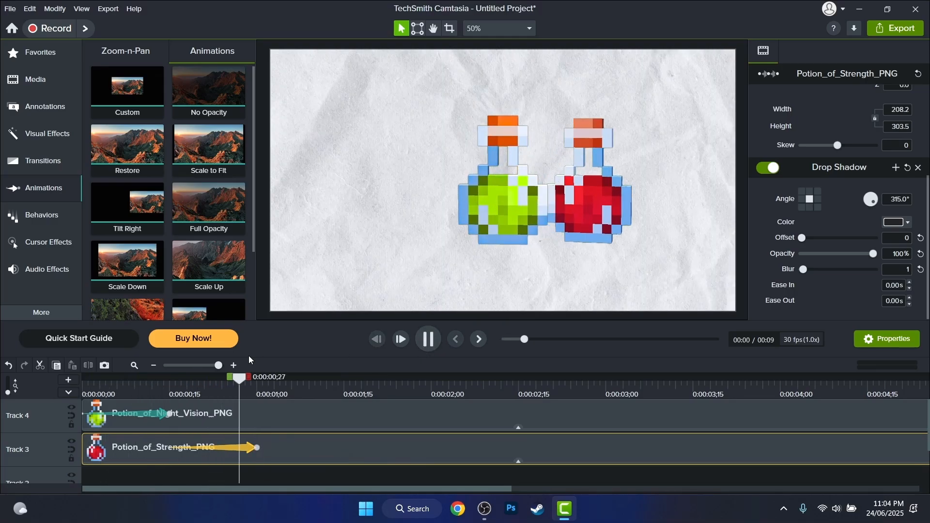
- Split the Strength clip at 0:00:00;15, delete the part before the split, and play back the result
{"action": "left_click", "coordinate": [170, 390]}
{"action": "key", "text": "s"}
{"action": "left_click", "coordinate": [144, 452]}
{"action": "key", "text": "Delete"}
{"action": "left_click_drag", "start_coordinate": [172, 391], "coordinate": [74, 396]}
{"action": "key", "text": "space"}
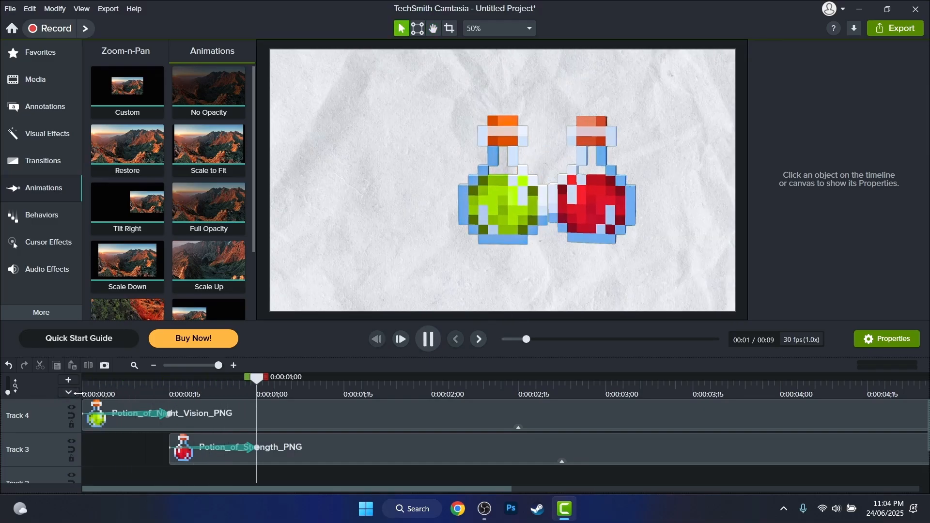
- Add a second Custom animation to the Night Vision clip that slides the potion left, away from the Strength potion
{"action": "left_click", "coordinate": [170, 387]}
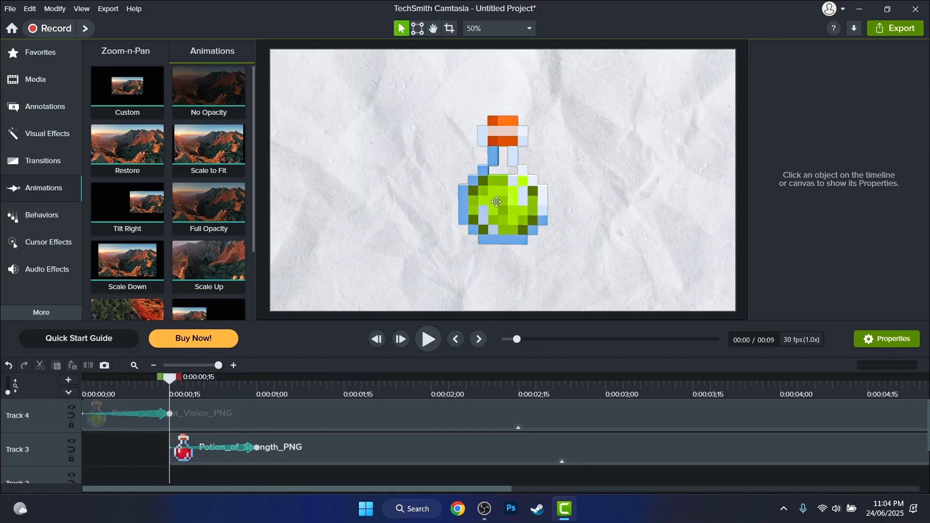
{"action": "left_click_drag", "start_coordinate": [127, 90], "coordinate": [358, 411]}
{"action": "left_click", "coordinate": [373, 387]}
{"action": "left_click_drag", "start_coordinate": [510, 203], "coordinate": [467, 206]}
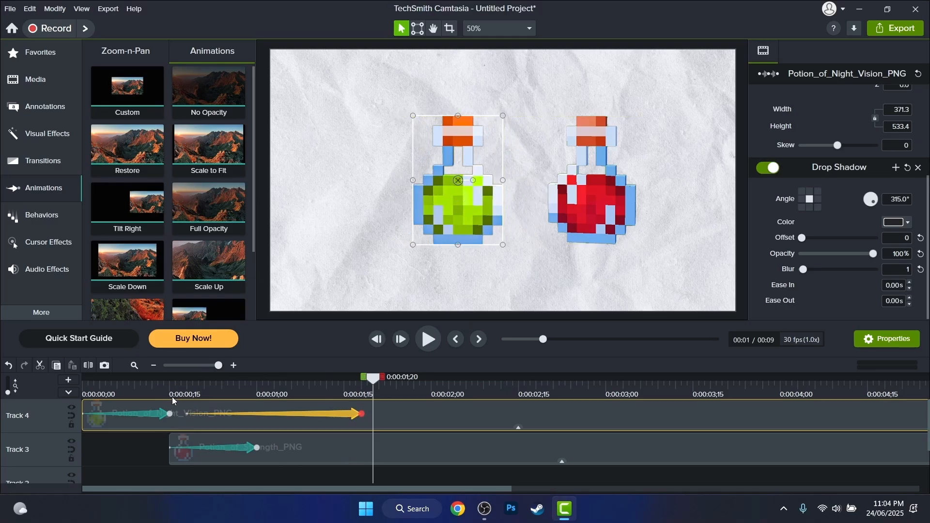
- Retime the Night Vision potion's slide to run from 0:00:00;15 to 0:00:01;00, and preview it
{"action": "left_click", "coordinate": [182, 385]}
{"action": "left_click_drag", "start_coordinate": [332, 412], "coordinate": [257, 414]}
{"action": "left_click", "coordinate": [454, 336]}
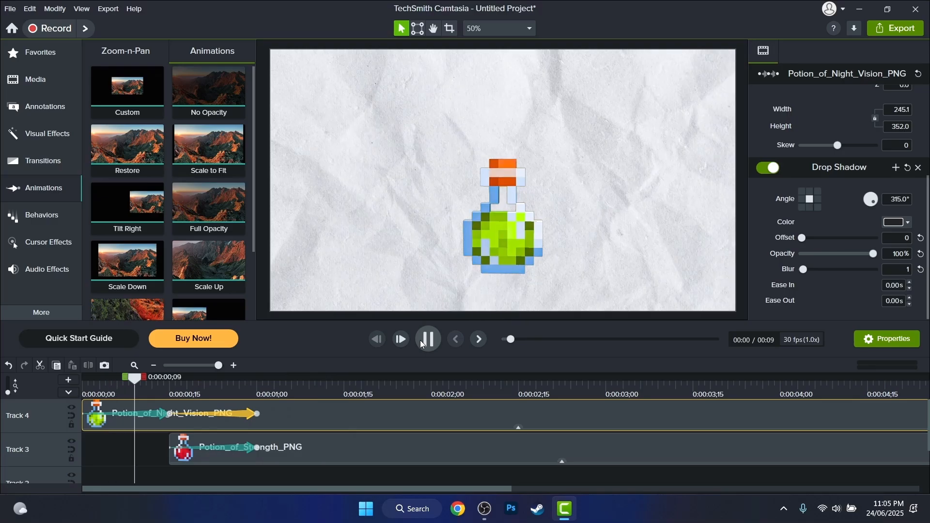
- Select both potions after their animations and shift them left together so the pair is centred on the canvas
{"action": "left_click", "coordinate": [447, 214]}
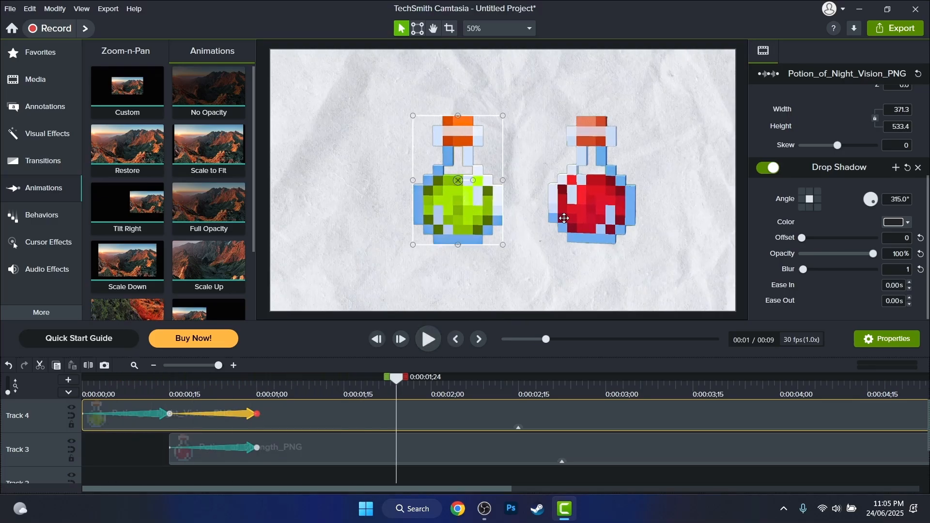
{"action": "left_click", "coordinate": [585, 219], "text": "ctrl"}
{"action": "left_click_drag", "start_coordinate": [599, 227], "coordinate": [574, 229]}
- Replay the finished two-potion animation from the start of the timeline
{"action": "left_click_drag", "start_coordinate": [164, 380], "coordinate": [42, 402]}
{"action": "key", "text": "space"}
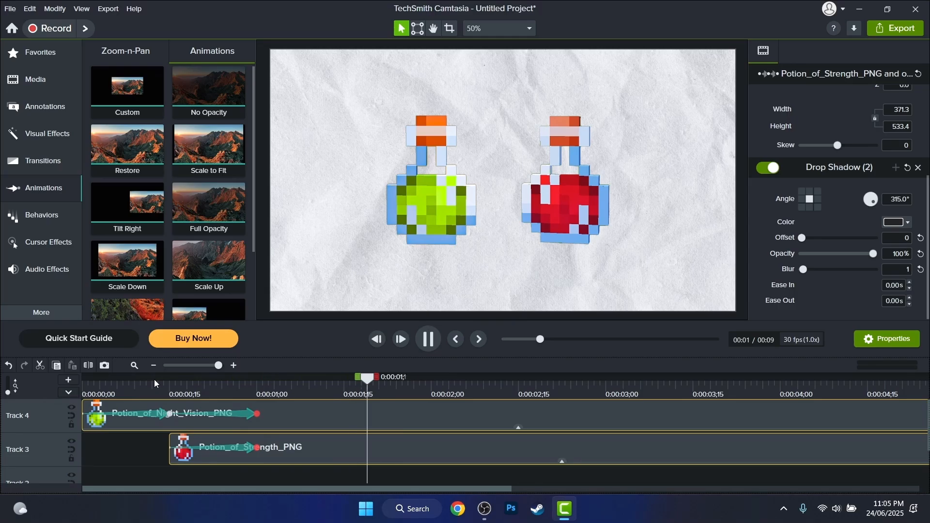
{"action": "left_click_drag", "start_coordinate": [154, 380], "coordinate": [31, 396]}
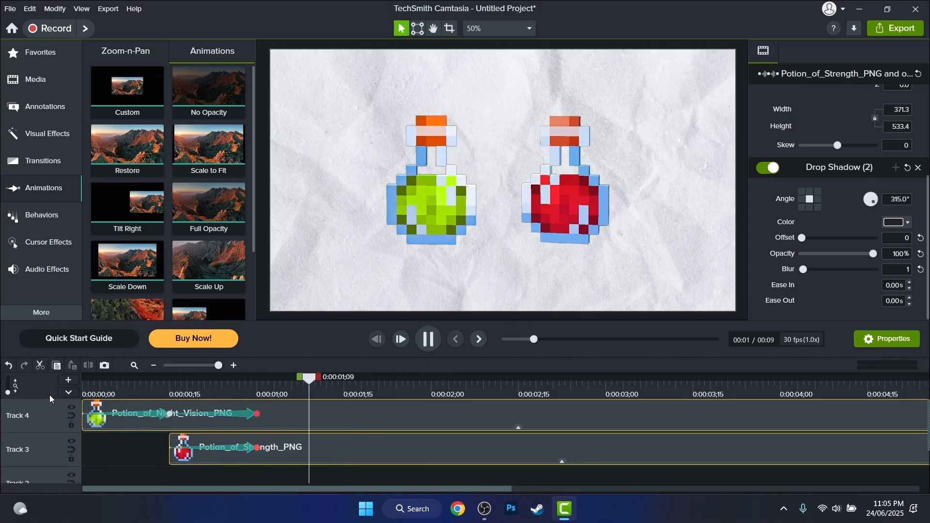
- Stop playback and apply the Shifting behavior to both selected potion clips
{"action": "key", "text": "space"}
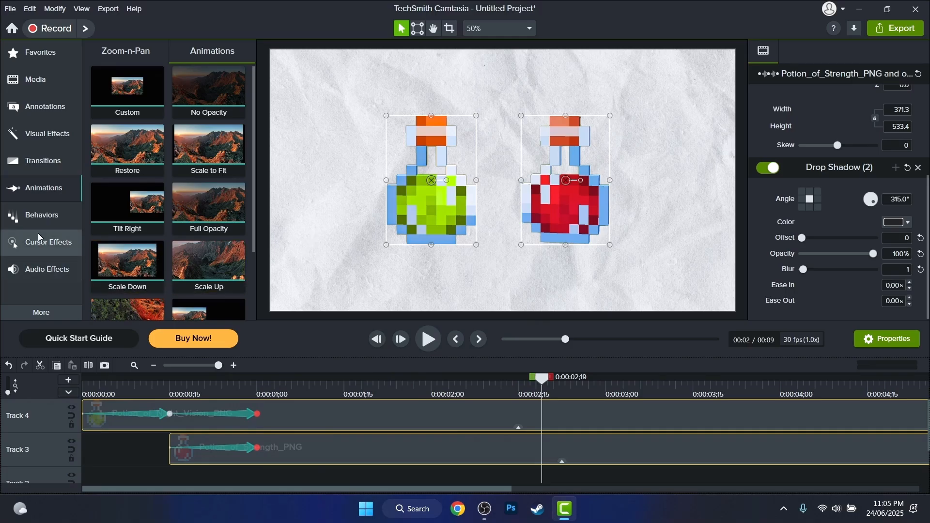
{"action": "left_click", "coordinate": [53, 216]}
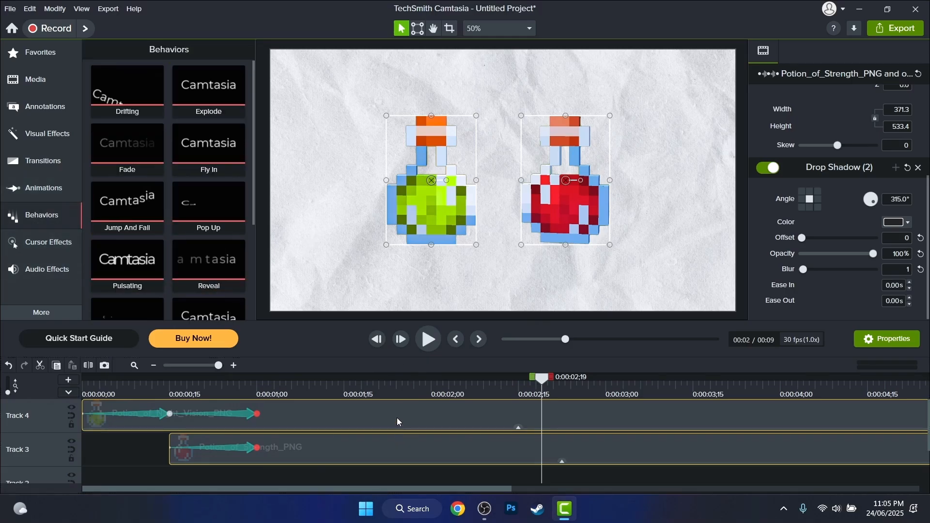
{"action": "scroll", "coordinate": [233, 274], "scroll_direction": "down", "scroll_amount": 1}
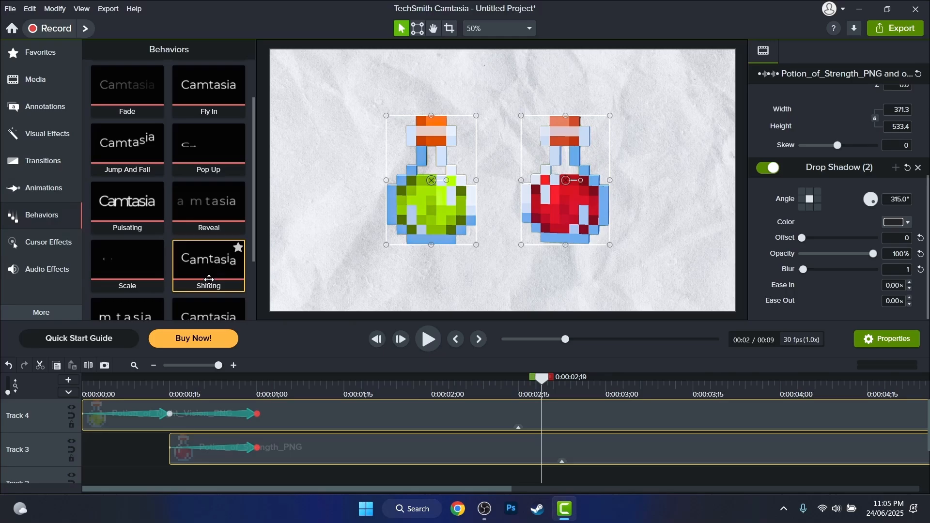
{"action": "left_click_drag", "start_coordinate": [207, 265], "coordinate": [348, 420]}
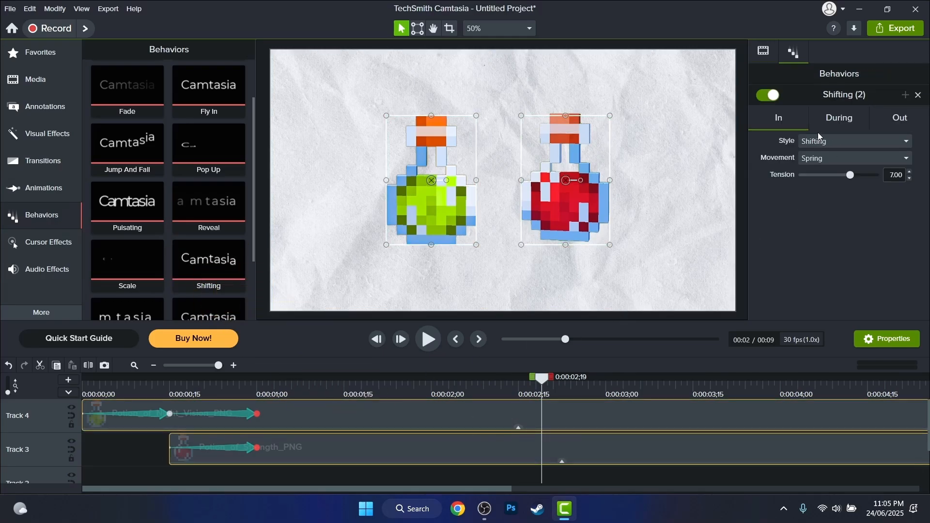
- Set the Shifting behavior's During shift to 1.2 and its loop time to 1.2 s
{"action": "left_click", "coordinate": [838, 117]}
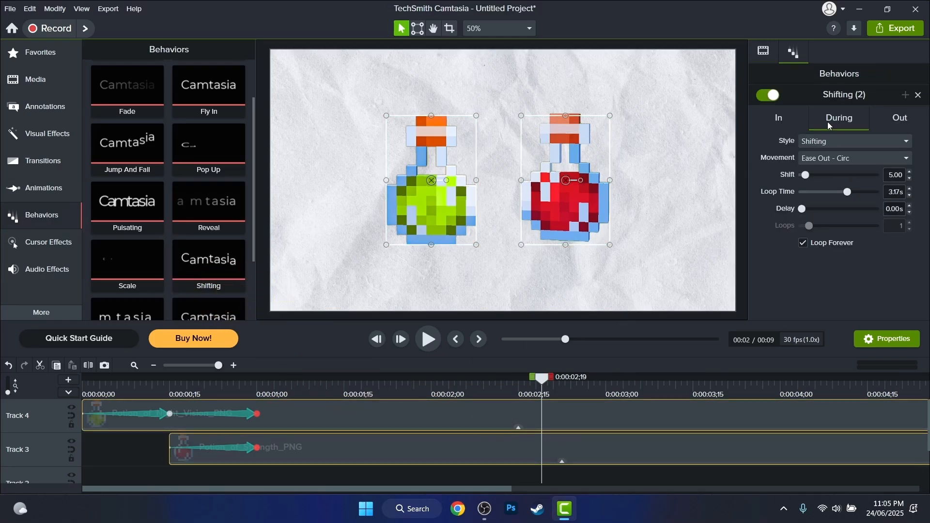
{"action": "left_click", "coordinate": [896, 177]}
{"action": "type", "text": "1"}
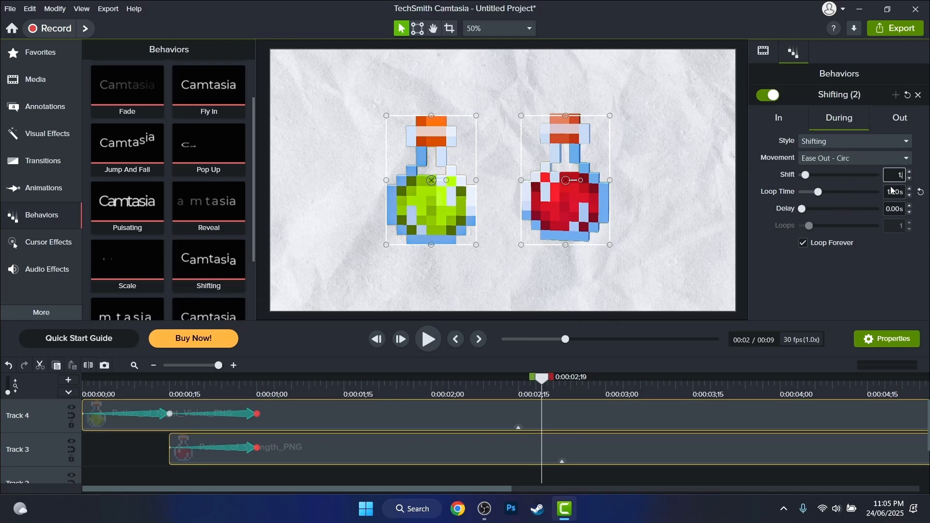
{"action": "type", "text": ".2"}
{"action": "key", "text": "Return"}
- Set the movement of the Shifting behavior to Ease Out - Circ for both its In and Out phases
{"action": "left_click", "coordinate": [795, 119]}
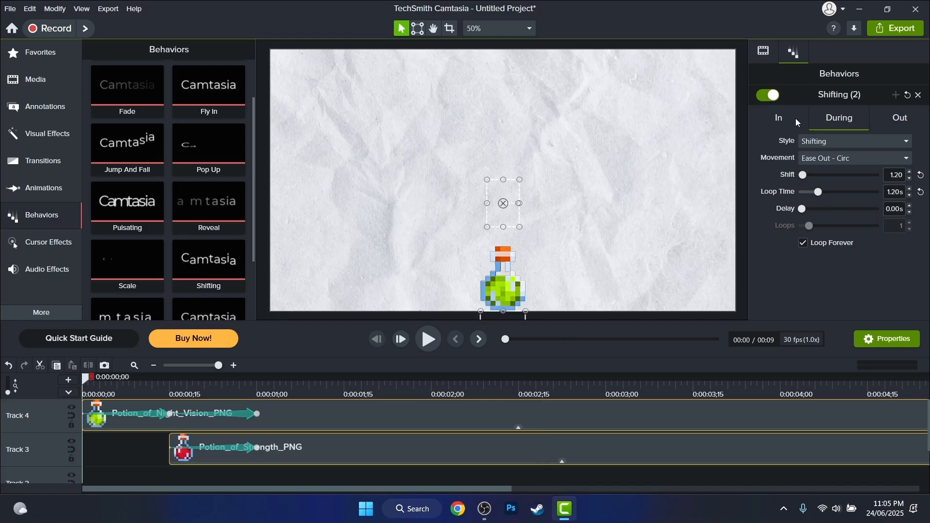
{"action": "left_click", "coordinate": [824, 161]}
{"action": "mouse_move", "coordinate": [829, 219]}
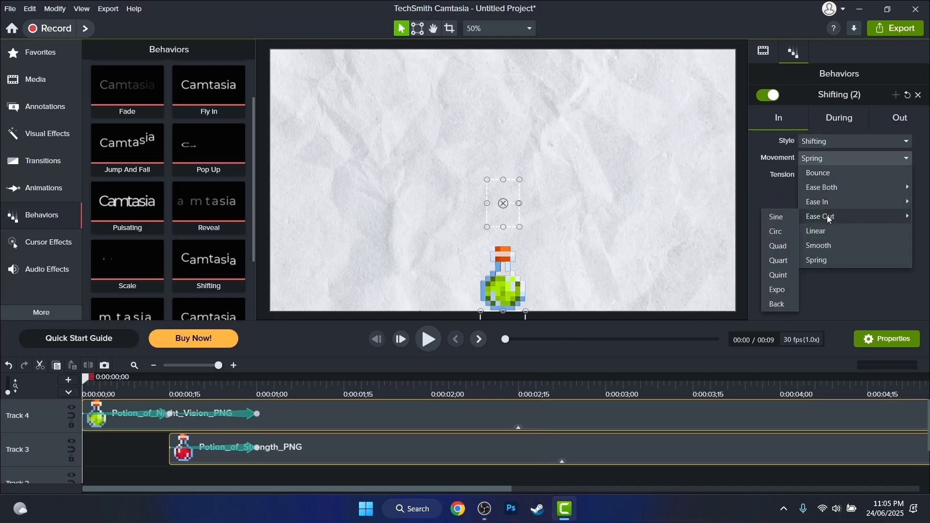
{"action": "left_click", "coordinate": [776, 231]}
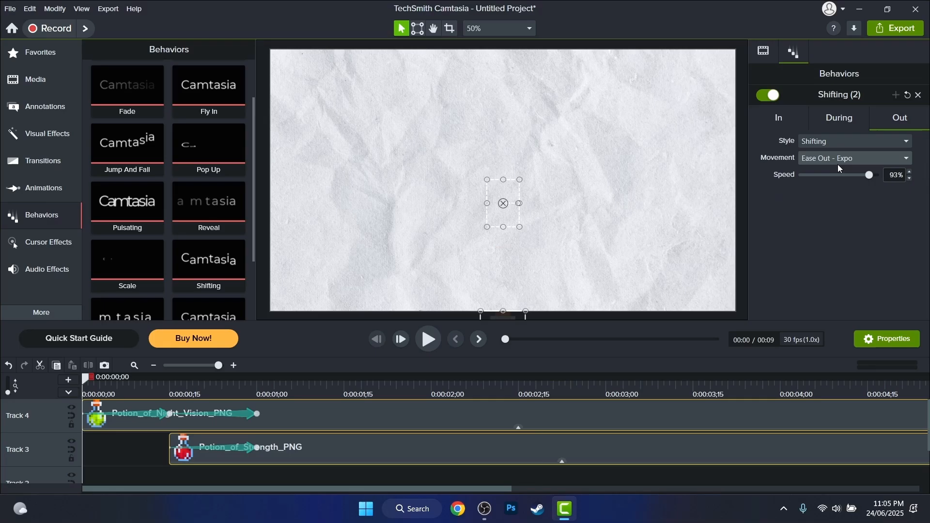
{"action": "left_click", "coordinate": [839, 168]}
{"action": "mouse_move", "coordinate": [829, 217]}
{"action": "left_click", "coordinate": [774, 235]}
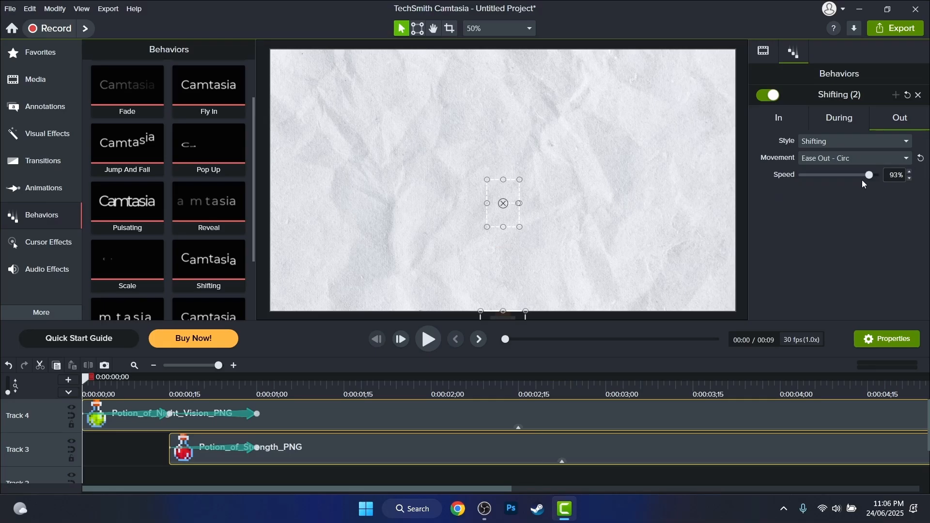
- Preview the behavior, and set its During shift to 1.5 and loop time to 1.5 s
{"action": "left_click", "coordinate": [425, 343]}
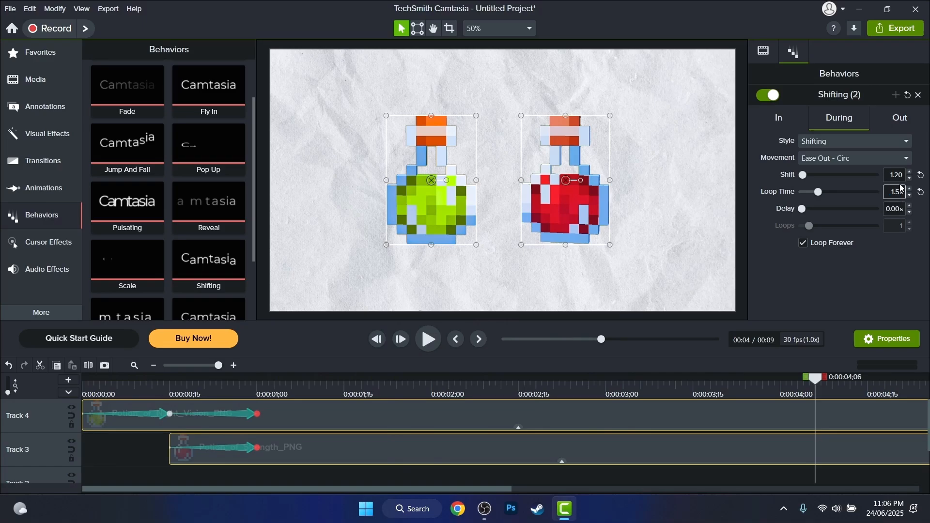
{"action": "double_click", "coordinate": [892, 174]}
{"action": "key", "text": "BackSpace"}
{"action": "type", "text": "1.5"}
- Replay the potions from the start and inspect their idle shifting motion up close on the canvas
{"action": "left_click", "coordinate": [84, 384]}
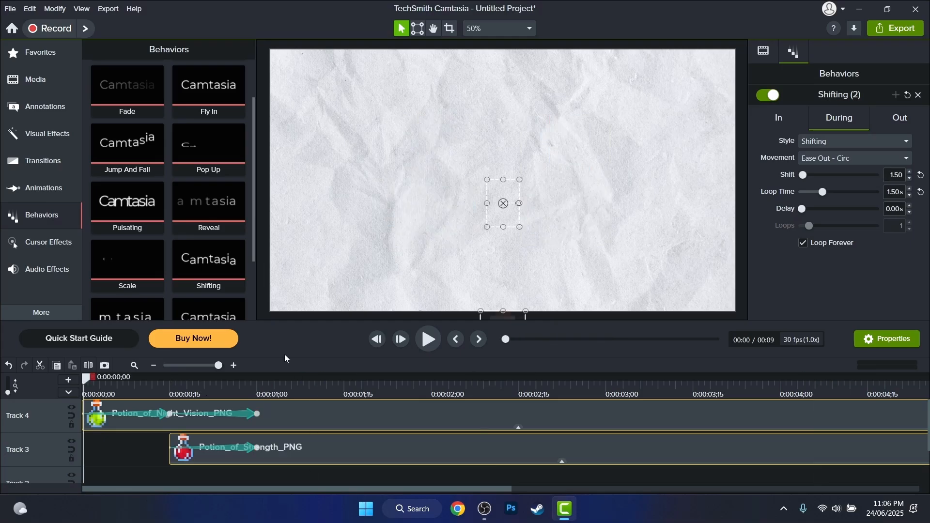
{"action": "left_click", "coordinate": [424, 342]}
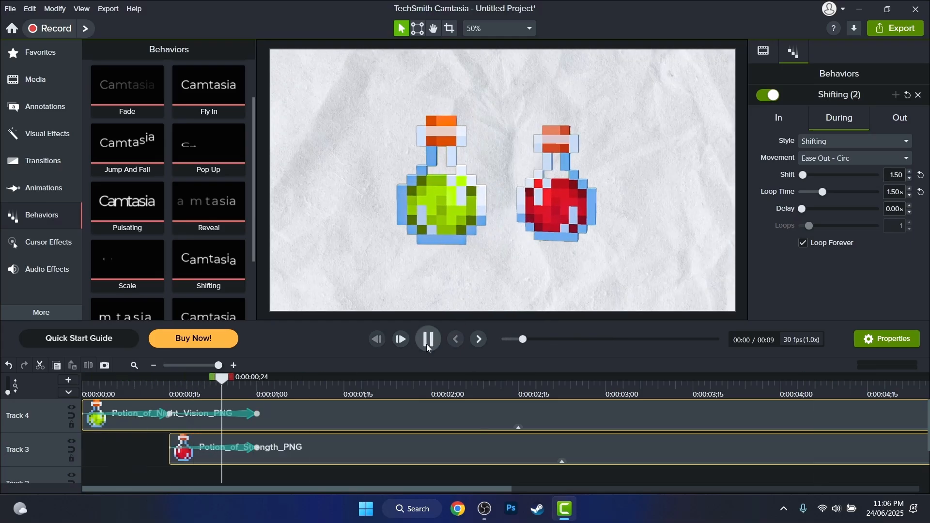
{"action": "left_click", "coordinate": [446, 245]}
{"action": "scroll", "coordinate": [444, 245], "scroll_direction": "up", "scroll_amount": 3}
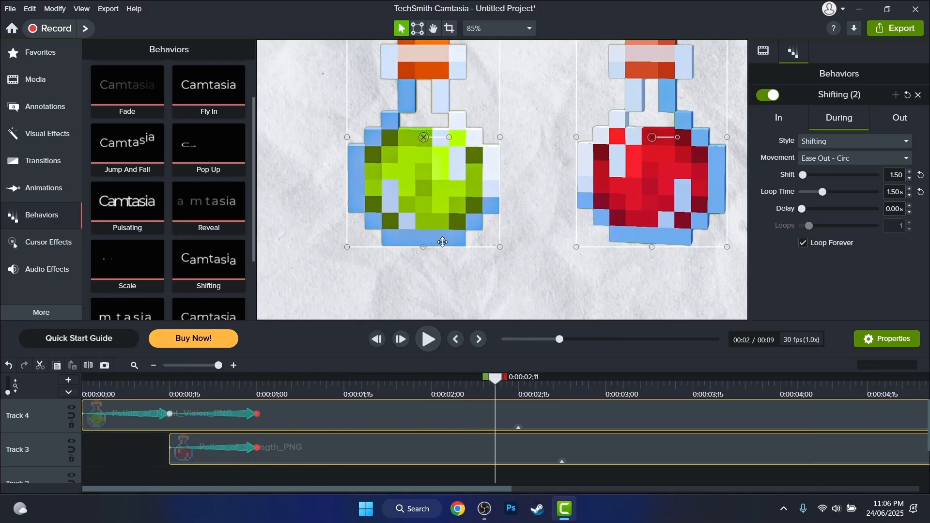
{"action": "key", "text": "space"}
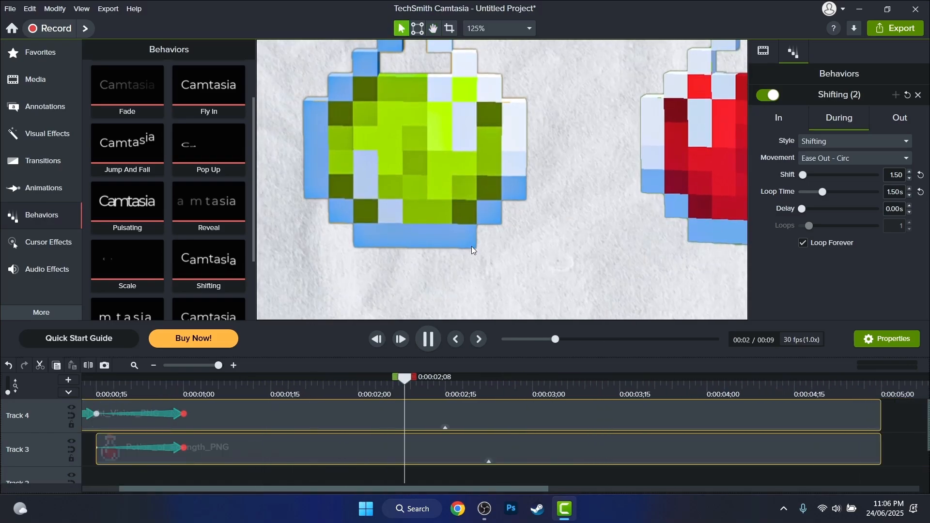
{"action": "key", "text": "space"}
{"action": "scroll", "coordinate": [487, 256], "scroll_direction": "down", "scroll_amount": 6}
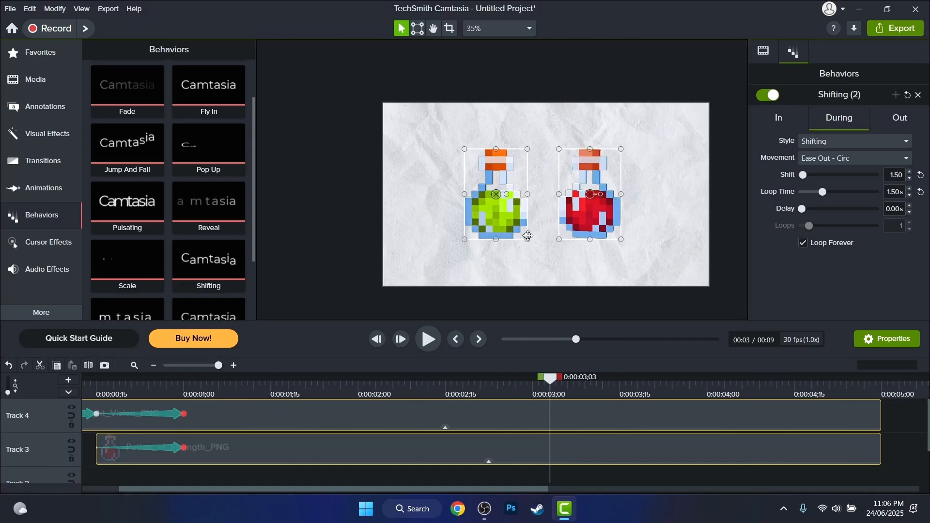
{"action": "left_click_drag", "start_coordinate": [516, 224], "coordinate": [497, 238]}
{"action": "scroll", "coordinate": [536, 213], "scroll_direction": "up", "scroll_amount": 2}
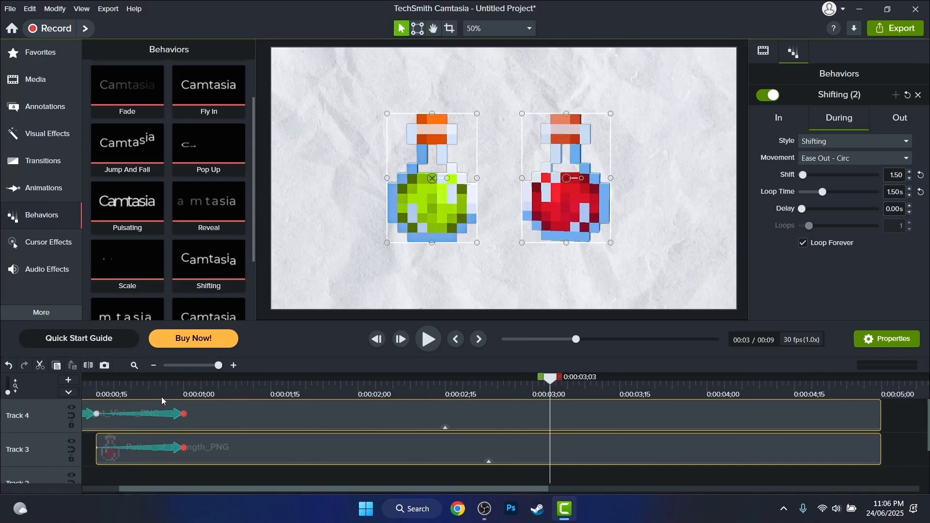
- Add the Video Tr Sound 7 audio to the timeline at 0:00:00;00
{"action": "left_click_drag", "start_coordinate": [161, 396], "coordinate": [1, 411]}
{"action": "left_click", "coordinate": [30, 80]}
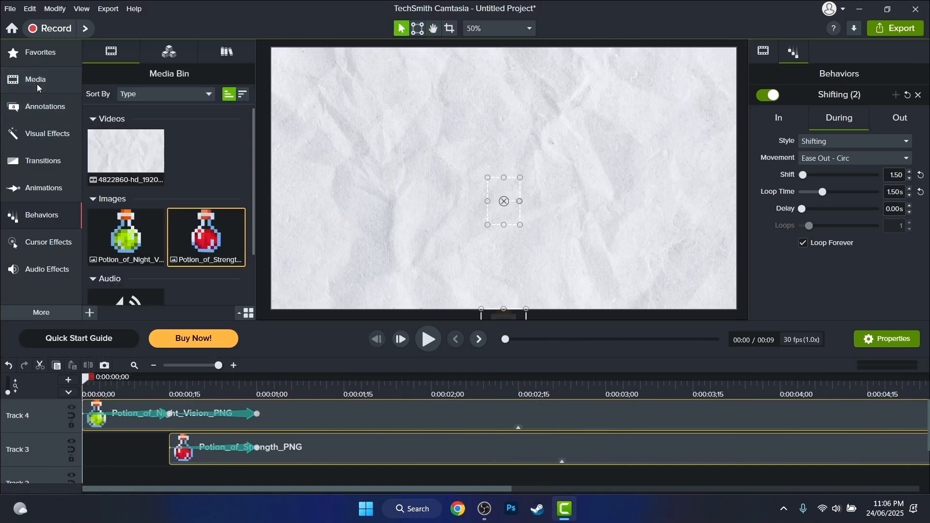
{"action": "scroll", "coordinate": [165, 284], "scroll_direction": "down", "scroll_amount": 2}
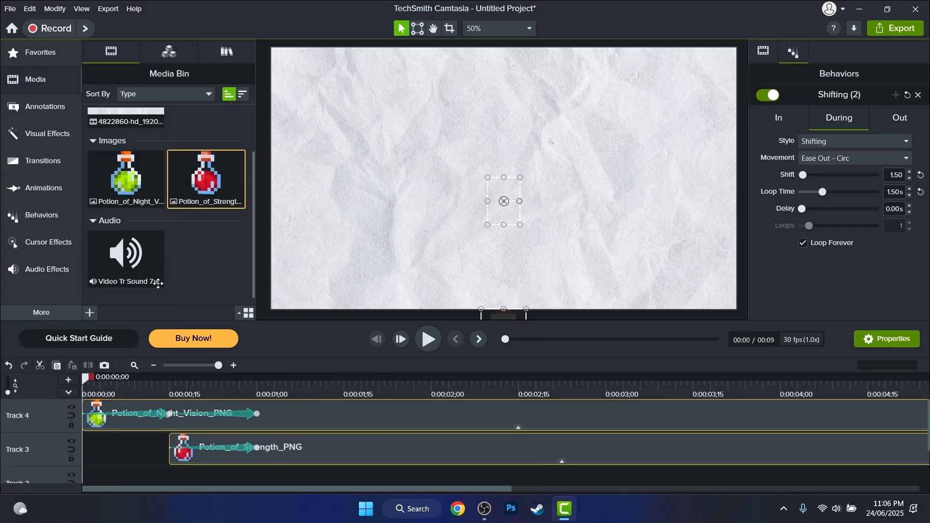
{"action": "right_click", "coordinate": [132, 263]}
{"action": "left_click", "coordinate": [158, 270]}
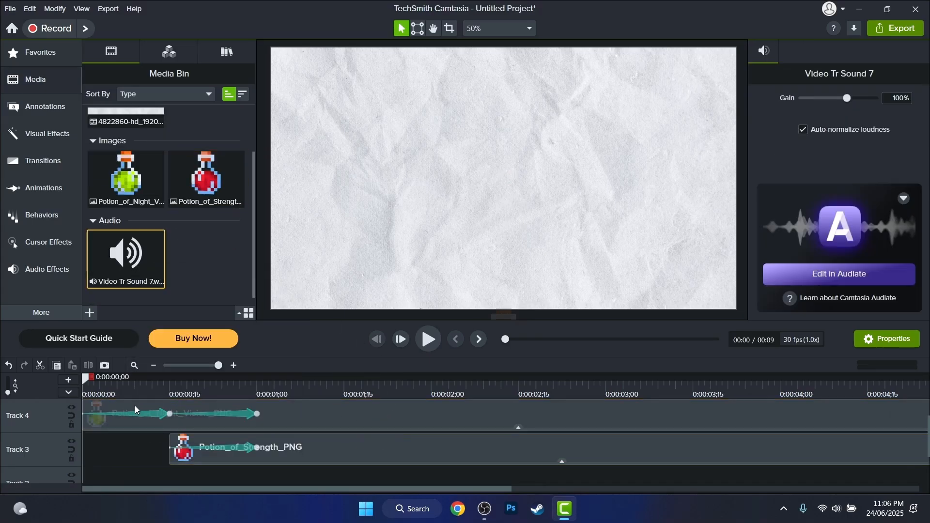
- Add clip speed to the sound clip, stretch it to 0.67x and lower its volume
{"action": "right_click", "coordinate": [114, 424]}
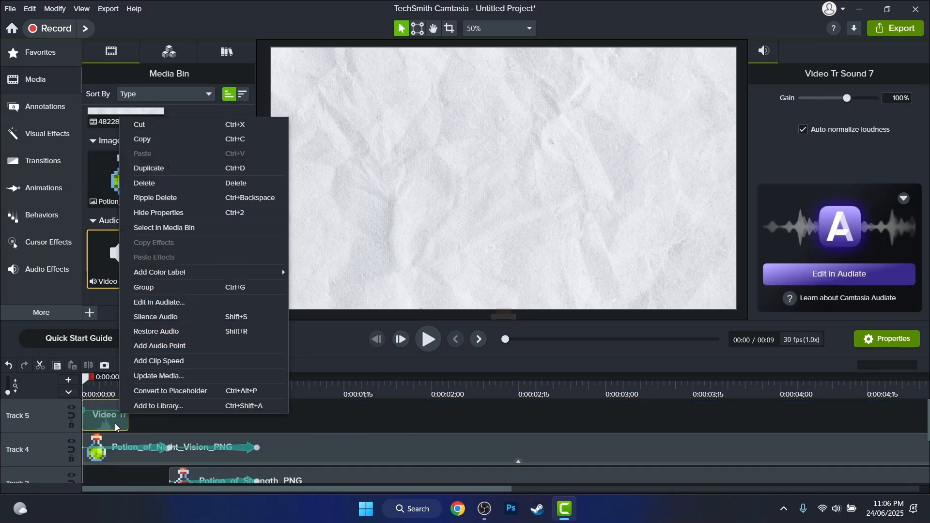
{"action": "left_click", "coordinate": [158, 360]}
{"action": "left_click_drag", "start_coordinate": [124, 423], "coordinate": [151, 423]}
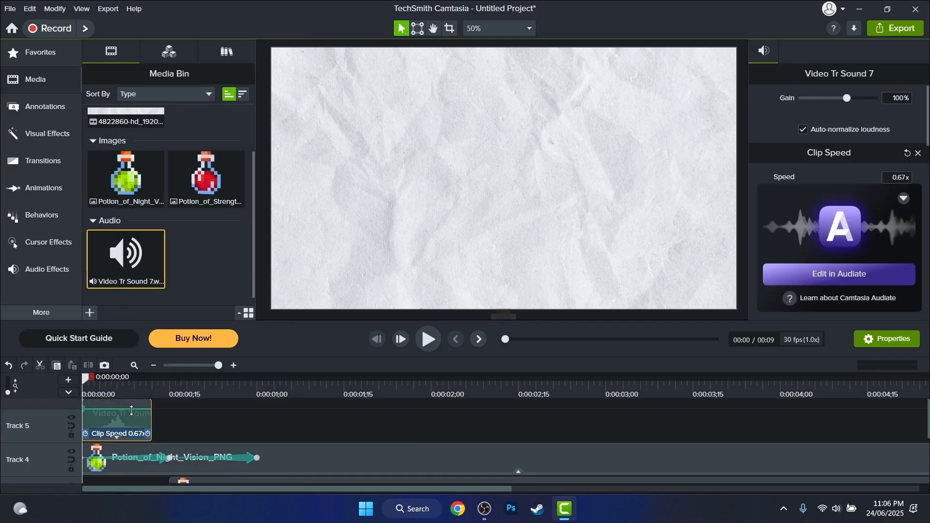
{"action": "left_click_drag", "start_coordinate": [129, 413], "coordinate": [130, 415]}
- Paste a copy of the slowed sound clip on Track 2 at 0:00:00;18
{"action": "scroll", "coordinate": [191, 413], "scroll_direction": "down", "scroll_amount": 1}
{"action": "left_click", "coordinate": [187, 393]}
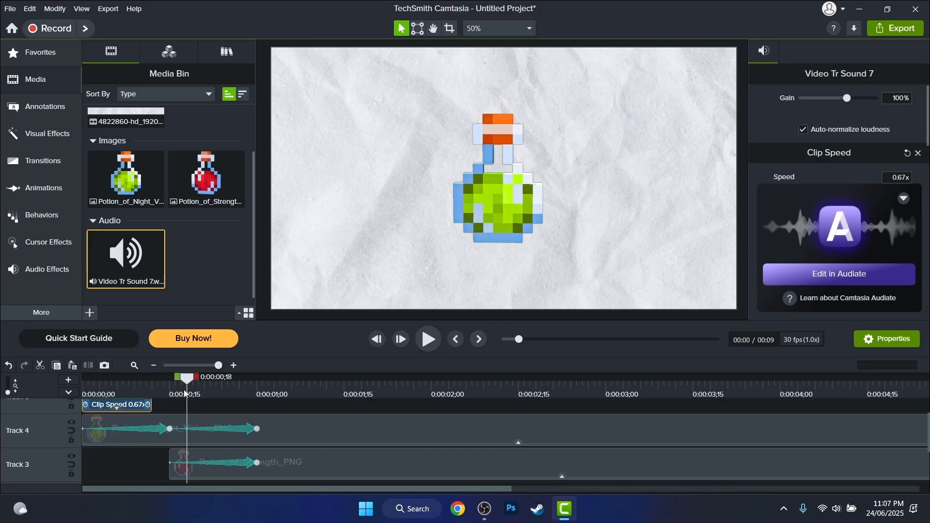
{"action": "scroll", "coordinate": [197, 429], "scroll_direction": "down", "scroll_amount": 2}
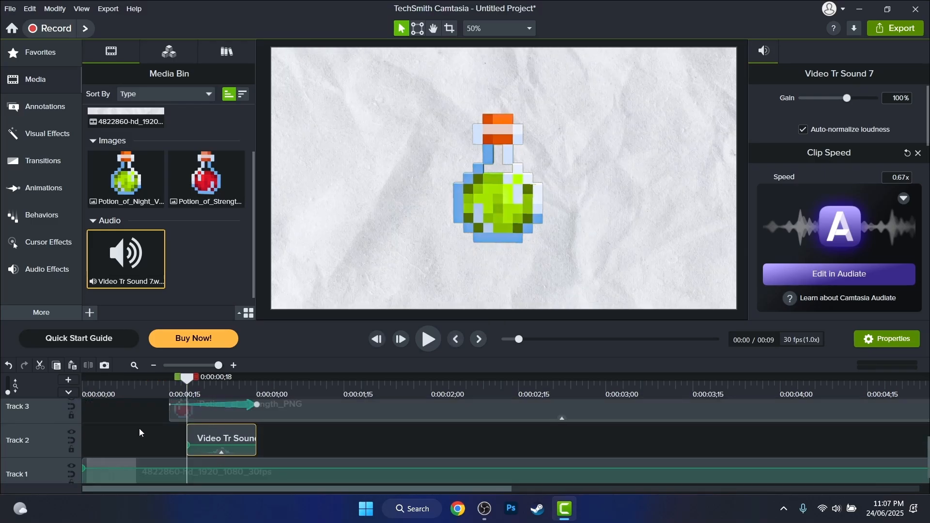
{"action": "left_click", "coordinate": [139, 432]}
- Play the two-potion animation from the start to check it with the added sound effects
{"action": "scroll", "coordinate": [141, 432], "scroll_direction": "up", "scroll_amount": 2}
{"action": "key", "text": "ctrl+Home"}
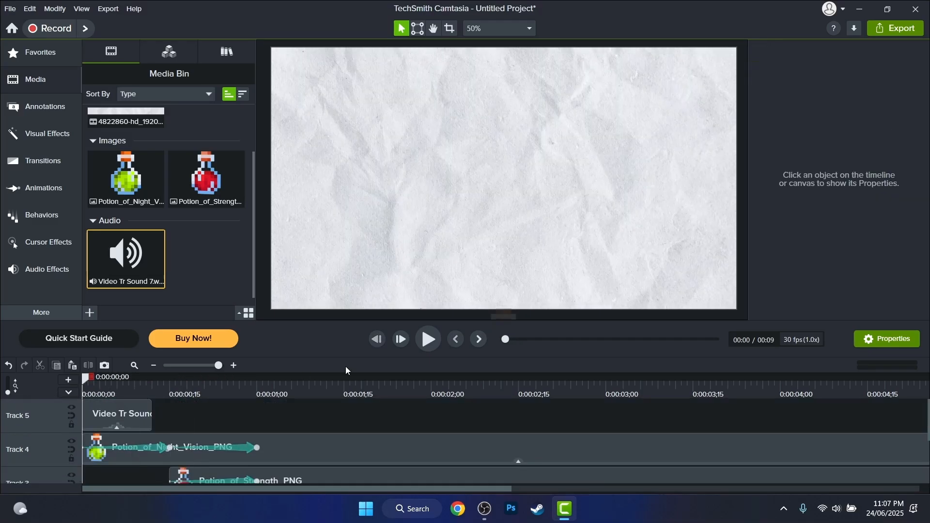
{"action": "left_click", "coordinate": [434, 338]}
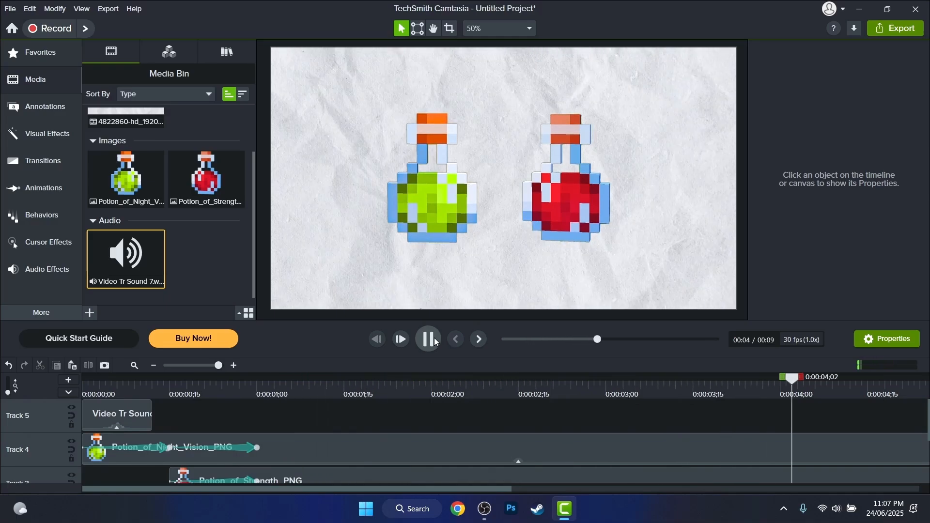
{"action": "left_click", "coordinate": [434, 338]}
{"action": "scroll", "coordinate": [397, 426], "scroll_direction": "down", "scroll_amount": 4}
{"action": "left_click", "coordinate": [84, 390]}
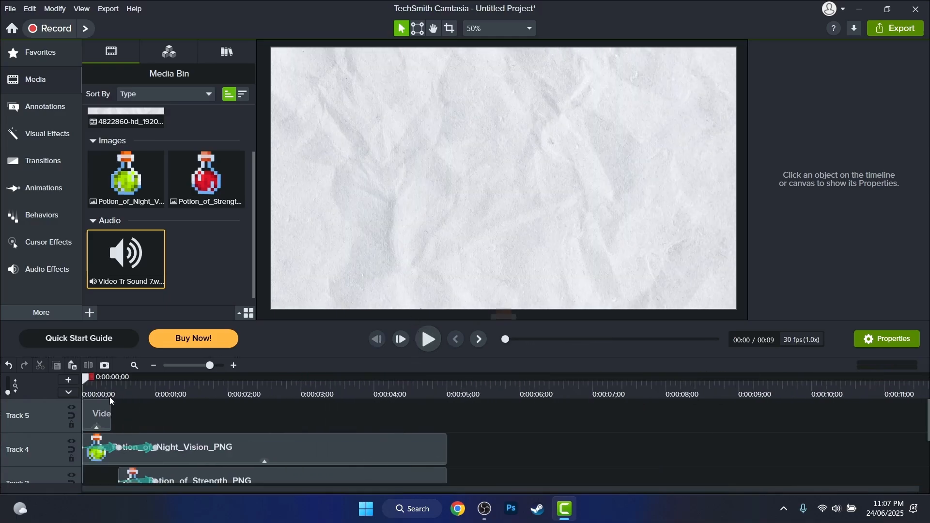
{"action": "key", "text": "space"}
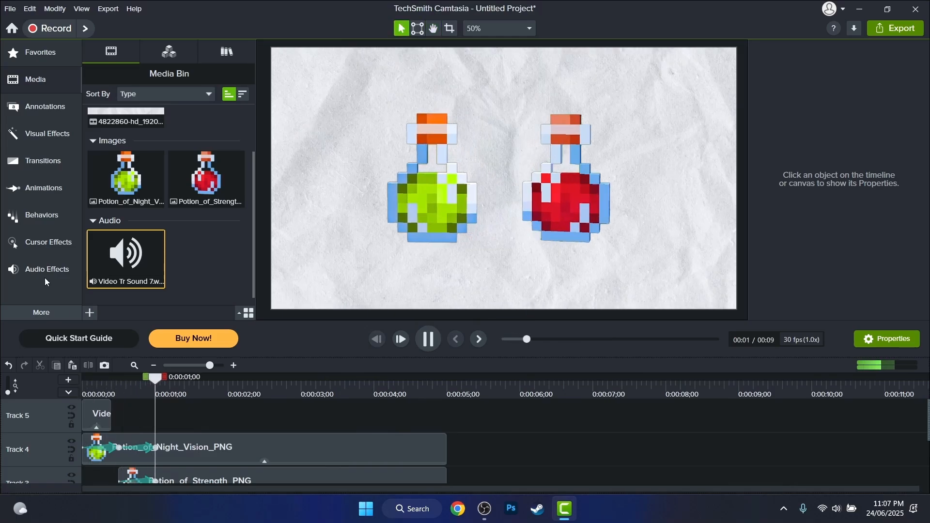
- Add a Tilt Right animation to the Night Vision clip after its slide, and enlarge the potion to about 165% over the Strength potion
{"action": "left_click", "coordinate": [29, 191]}
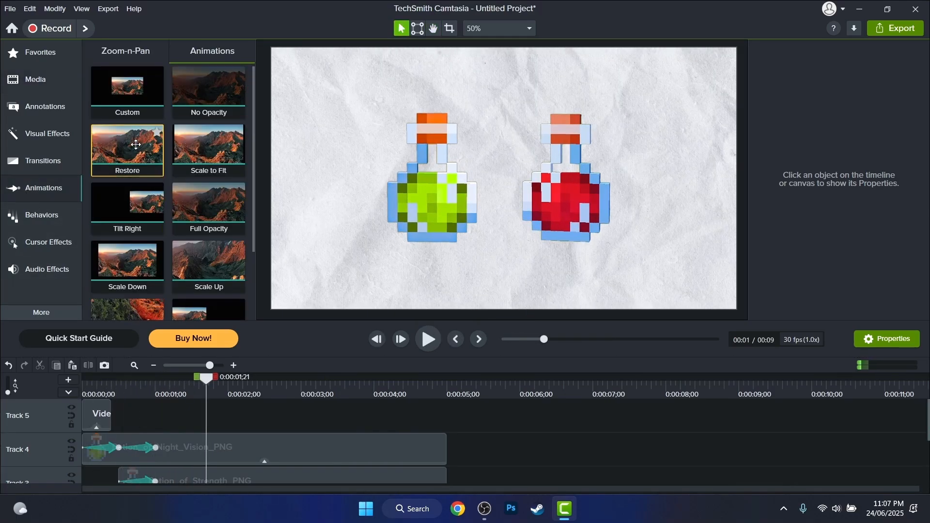
{"action": "left_click_drag", "start_coordinate": [146, 223], "coordinate": [322, 454]}
{"action": "left_click", "coordinate": [250, 391]}
{"action": "key", "text": "space"}
{"action": "left_click", "coordinate": [333, 394]}
{"action": "left_click_drag", "start_coordinate": [340, 403], "coordinate": [342, 407]}
{"action": "left_click", "coordinate": [610, 208]}
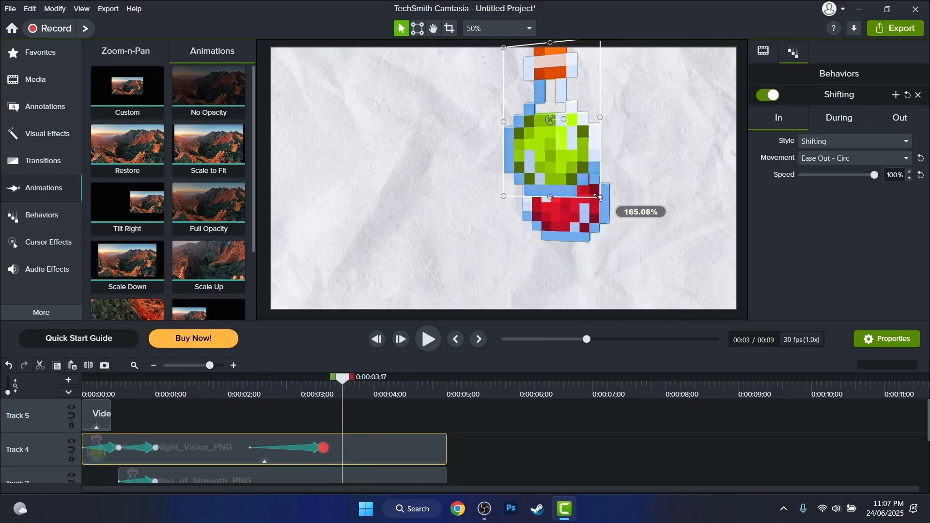
- At 0:00:02;04, shrink the Night Vision potion and move it further left, level with the Strength potion's centre
{"action": "left_click", "coordinate": [237, 393]}
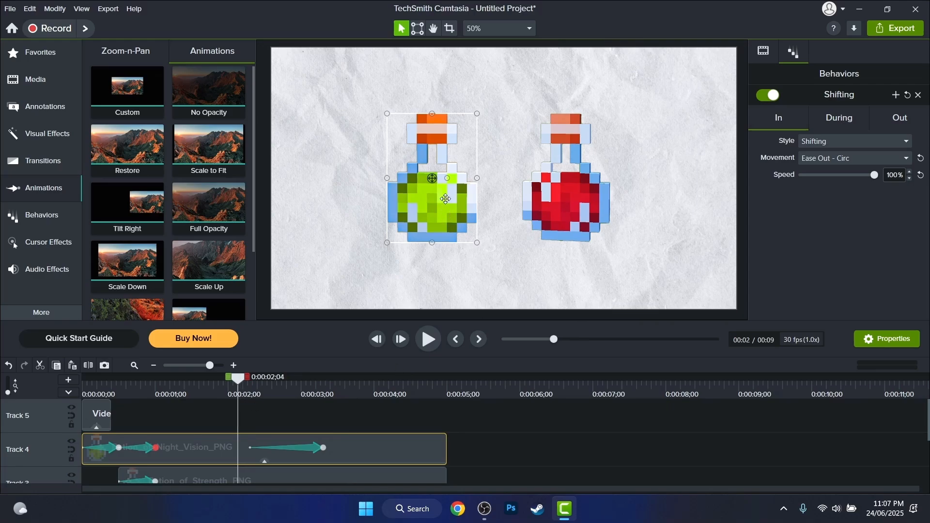
{"action": "left_click_drag", "start_coordinate": [478, 114], "coordinate": [444, 162]}
{"action": "left_click_drag", "start_coordinate": [400, 220], "coordinate": [360, 196]}
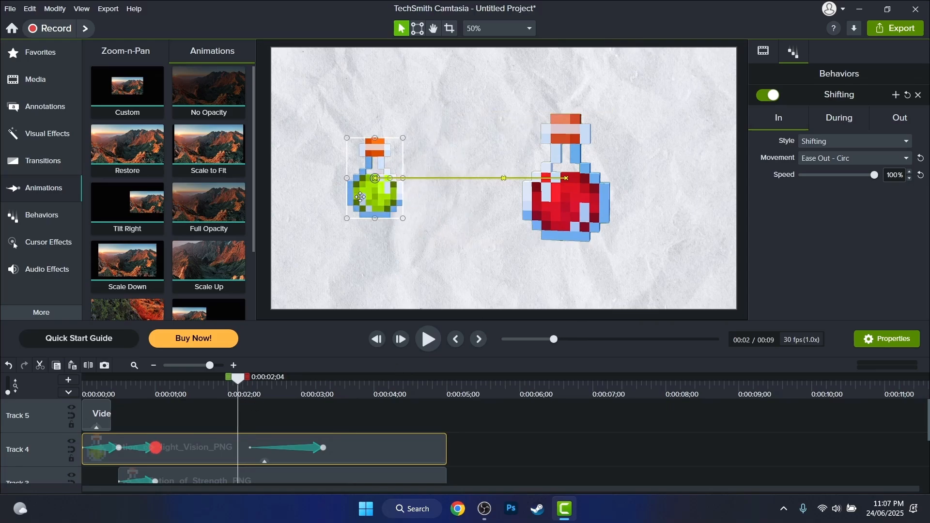
- Preview the Night Vision potion's new motion, and replay the whole animation from the start
{"action": "left_click", "coordinate": [424, 340]}
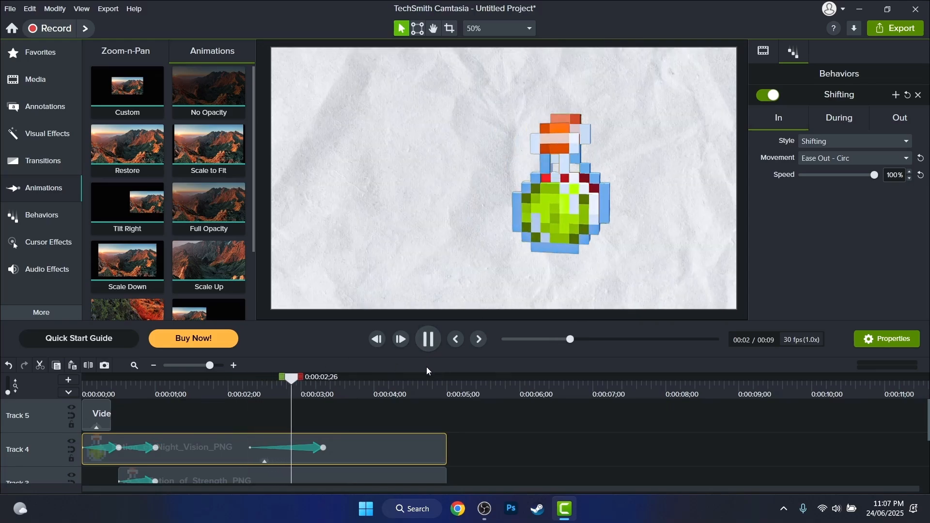
{"action": "left_click_drag", "start_coordinate": [117, 393], "coordinate": [1, 412]}
{"action": "key", "text": "space"}
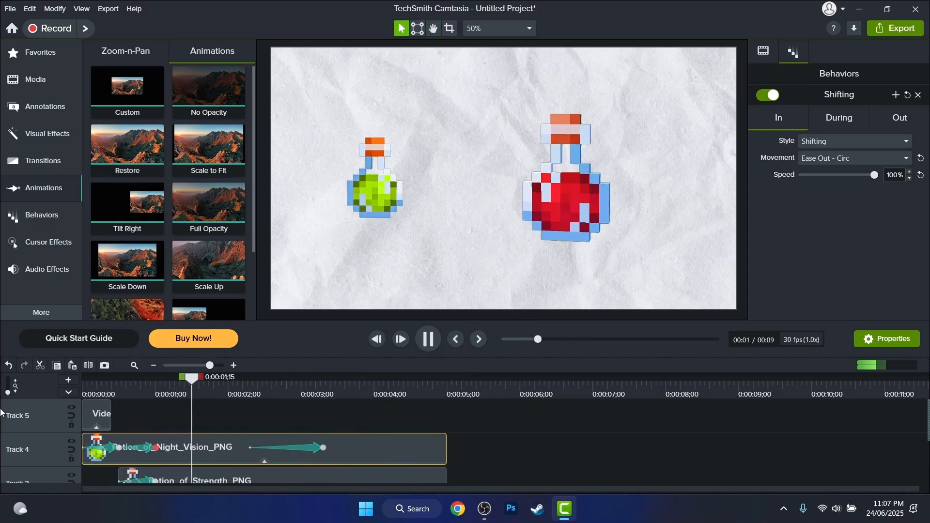